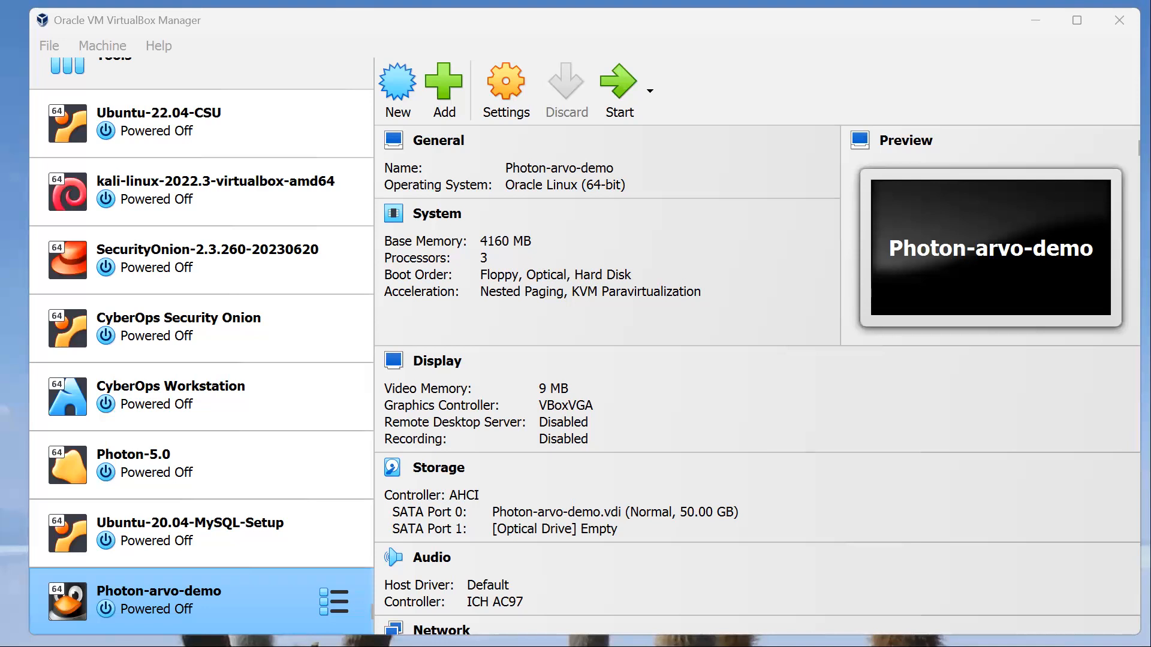
# Step: Start a new virtual machine named Debian using debian-12.1.0-amd64-netinst.iso, with unattended installation skipped
pyautogui.click(394, 91)
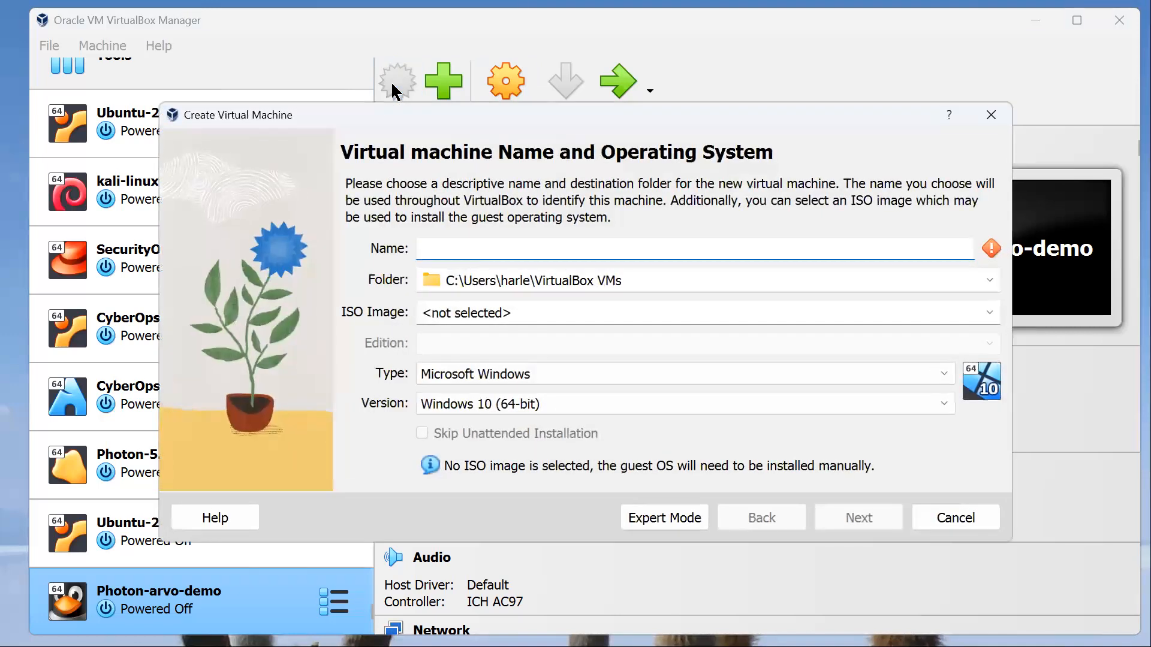
pyautogui.write('Debian')
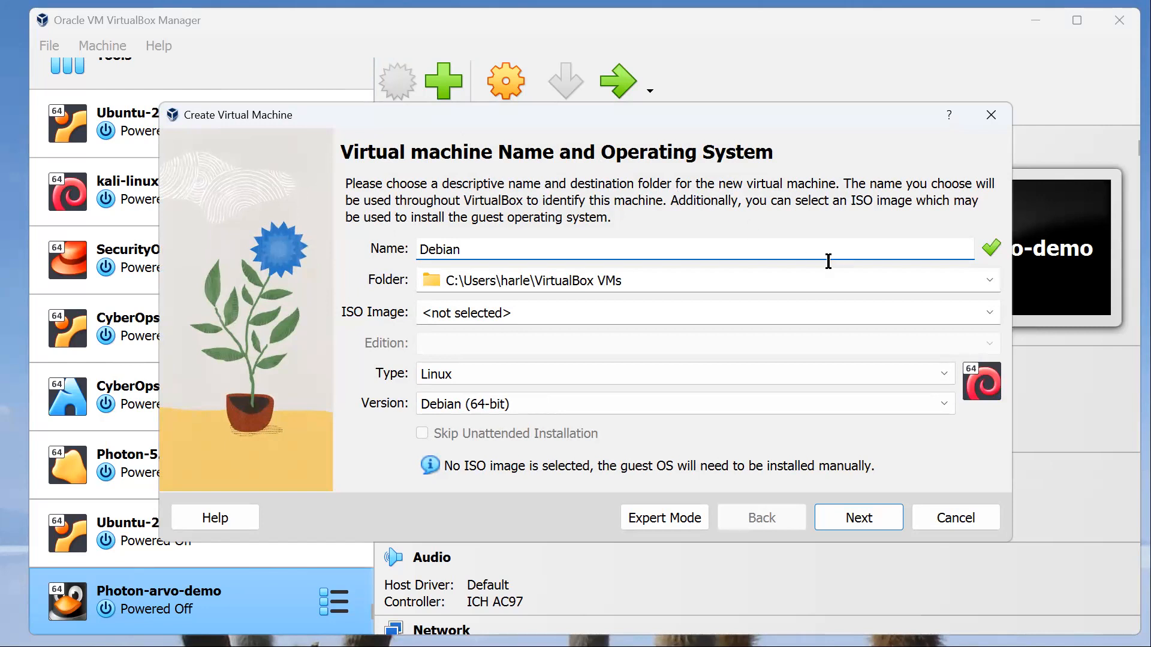
pyautogui.click(990, 313)
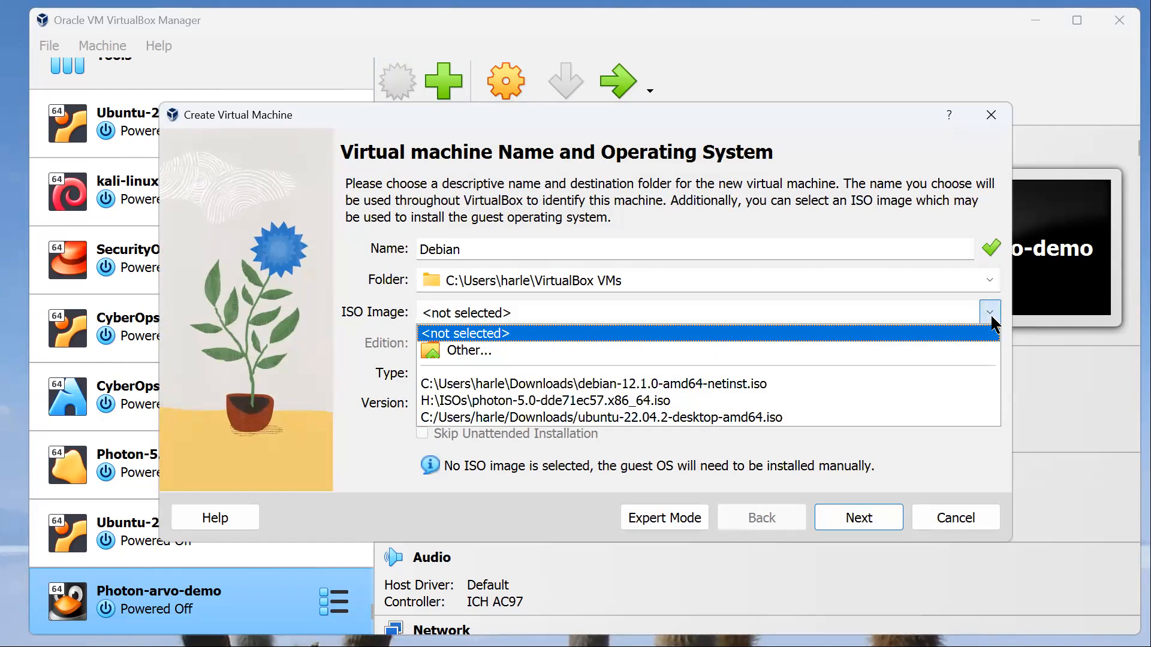
pyautogui.click(791, 386)
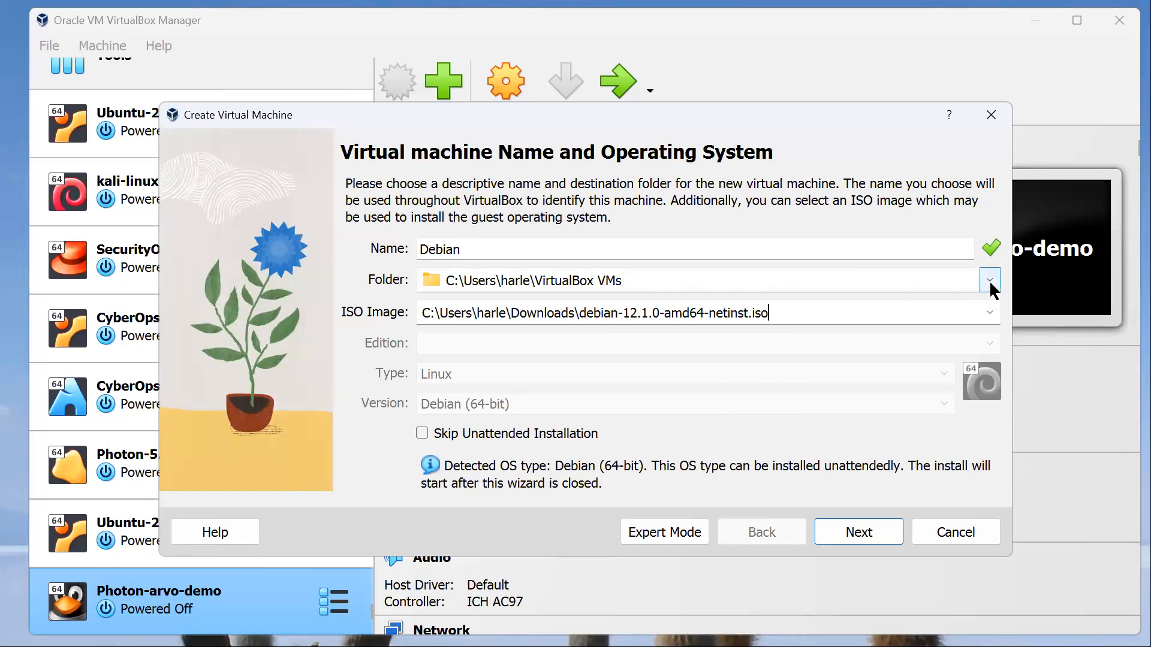
pyautogui.click(869, 533)
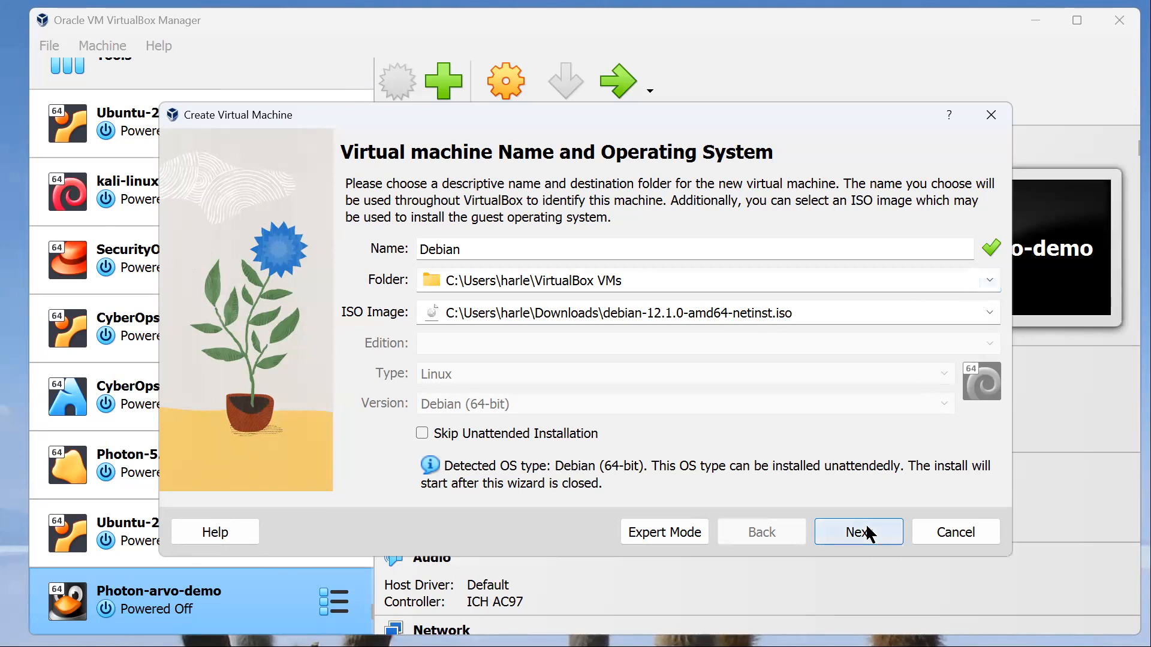
pyautogui.click(789, 538)
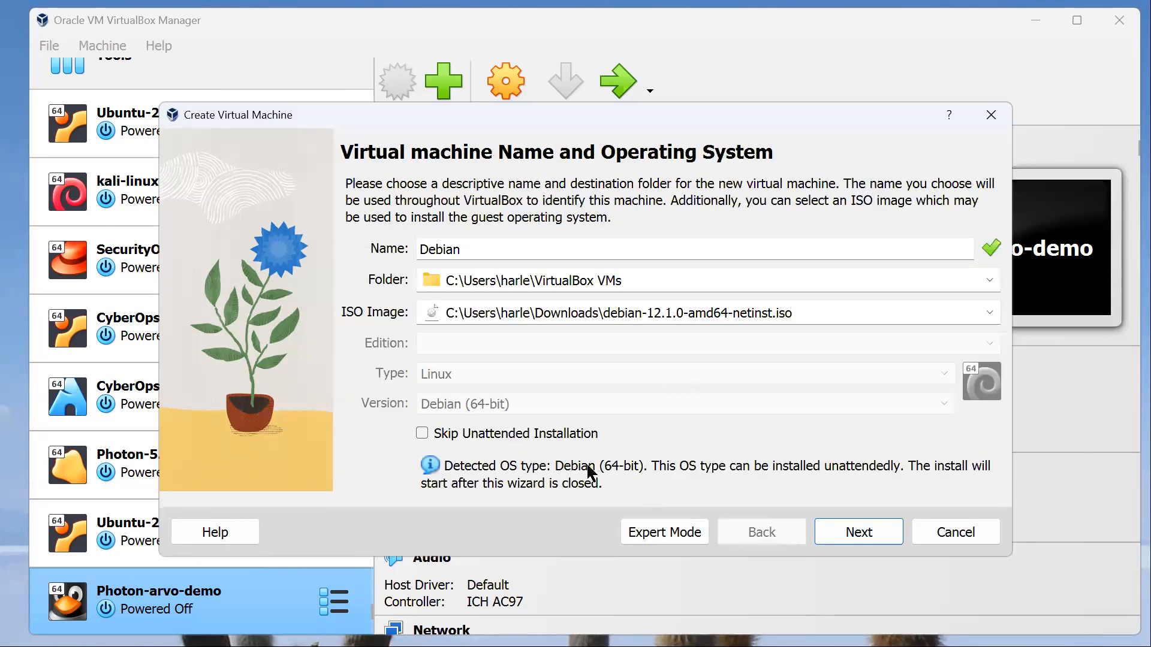
pyautogui.click(514, 436)
pyautogui.click(832, 535)
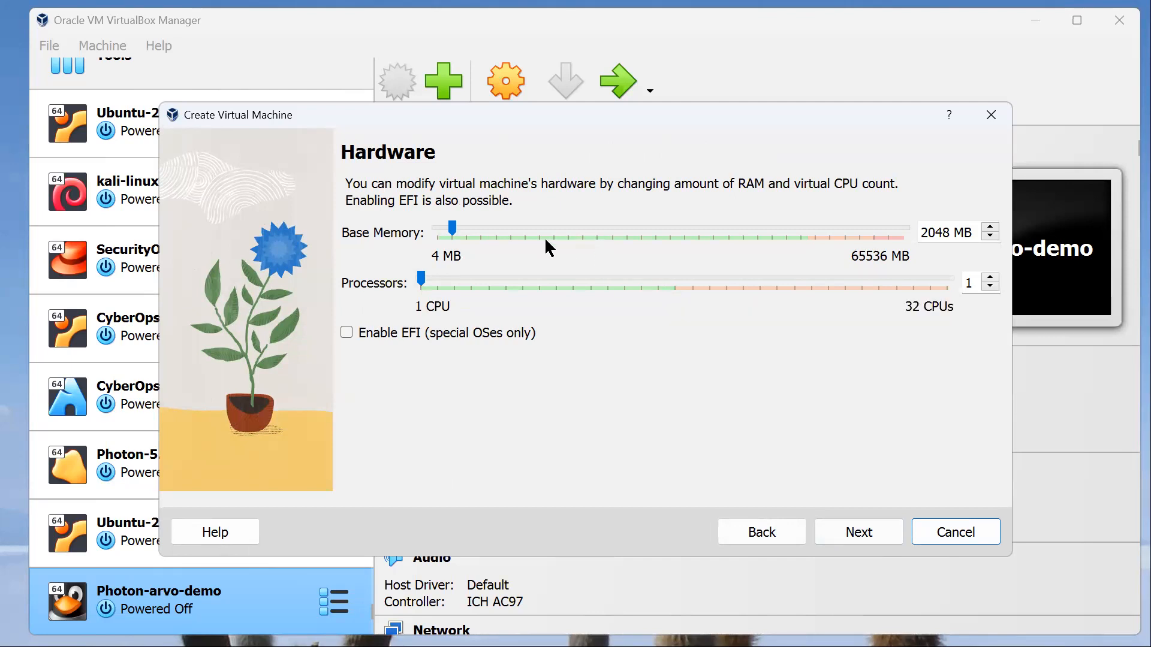
# Step: Allocate 2 processors and 4096 MB of base memory to the new virtual machine
pyautogui.click(497, 274)
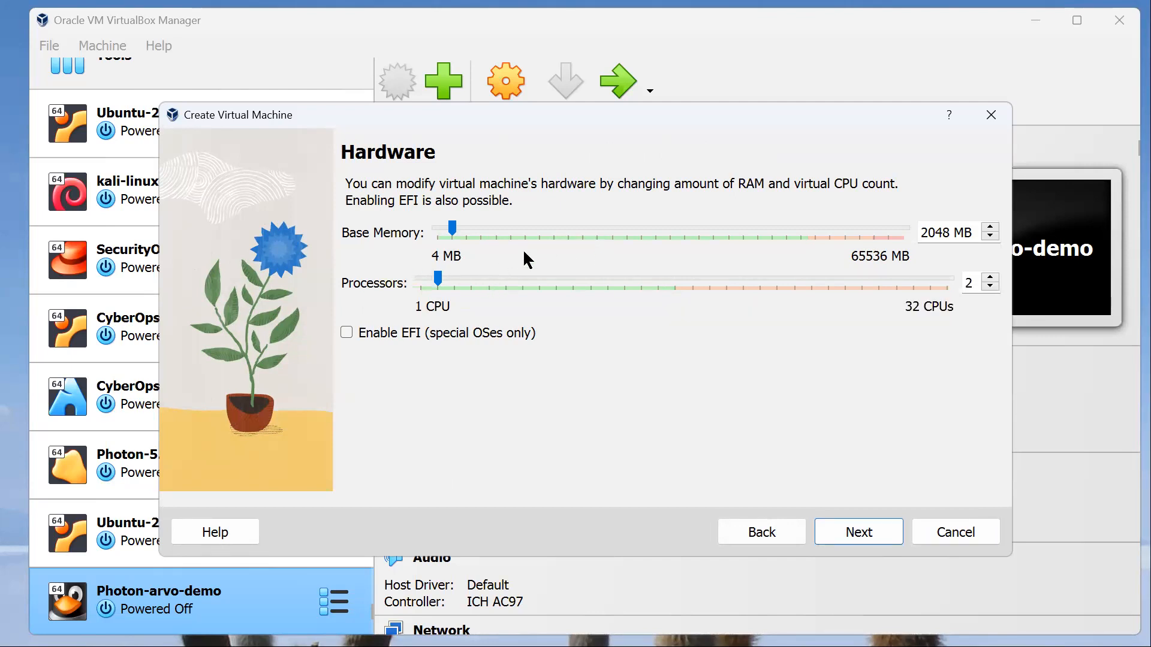
pyautogui.click(581, 229)
pyautogui.click(858, 534)
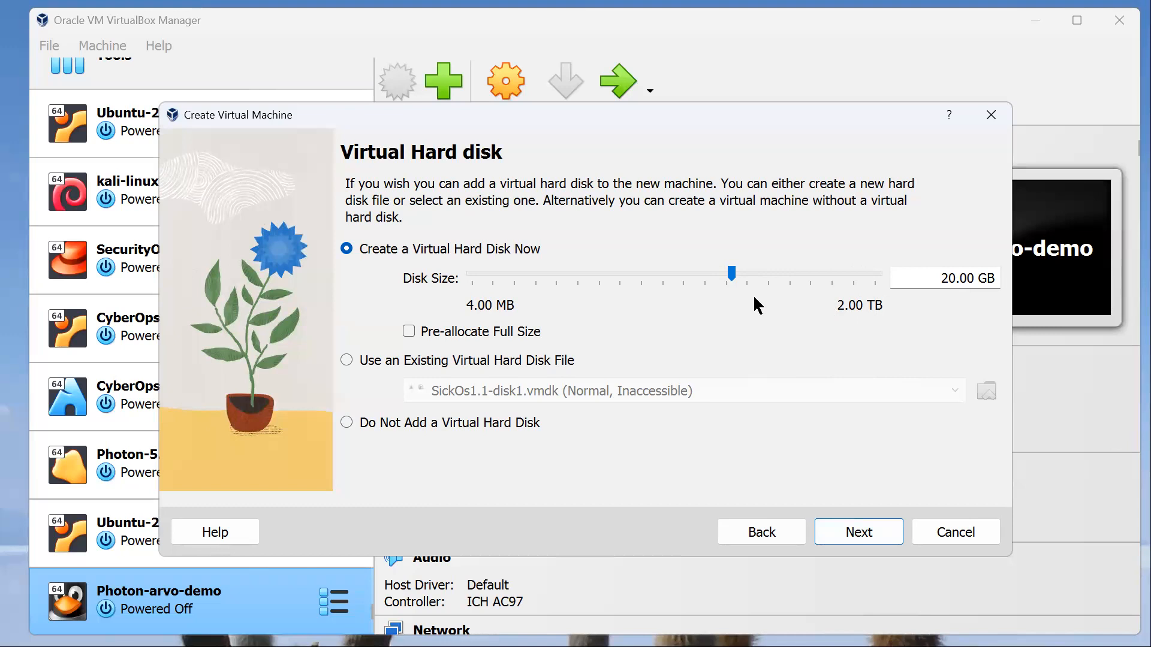
# Step: Give the machine a new 2.00 TB virtual hard disk without pre-allocation and finish creating it
pyautogui.moveTo(736, 277); pyautogui.dragTo(897, 282)
pyautogui.click(852, 528)
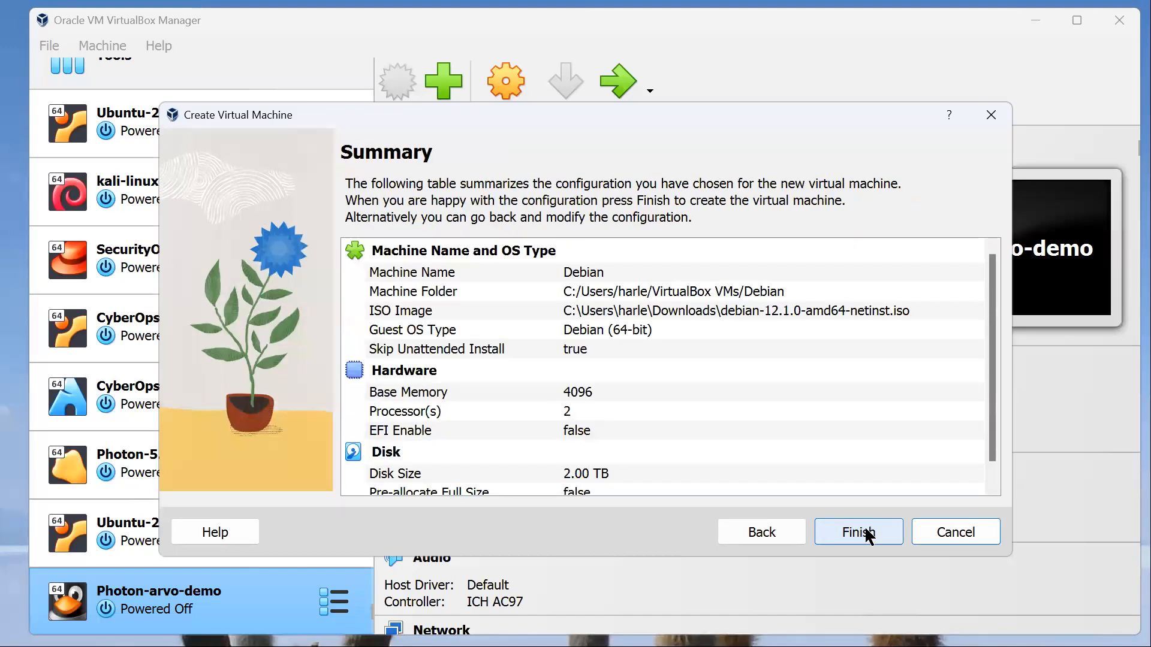
pyautogui.click(867, 533)
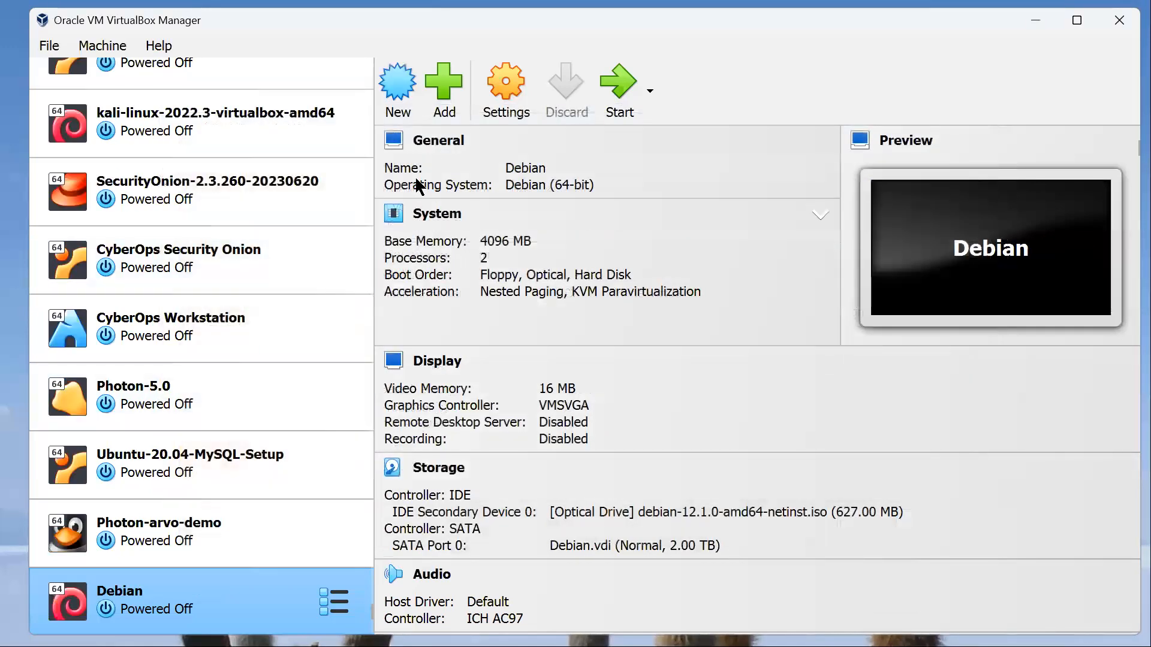
# Step: Enable network Adapter 2 of the Debian machine and attach it to a Host-only Adapter
pyautogui.click(492, 101)
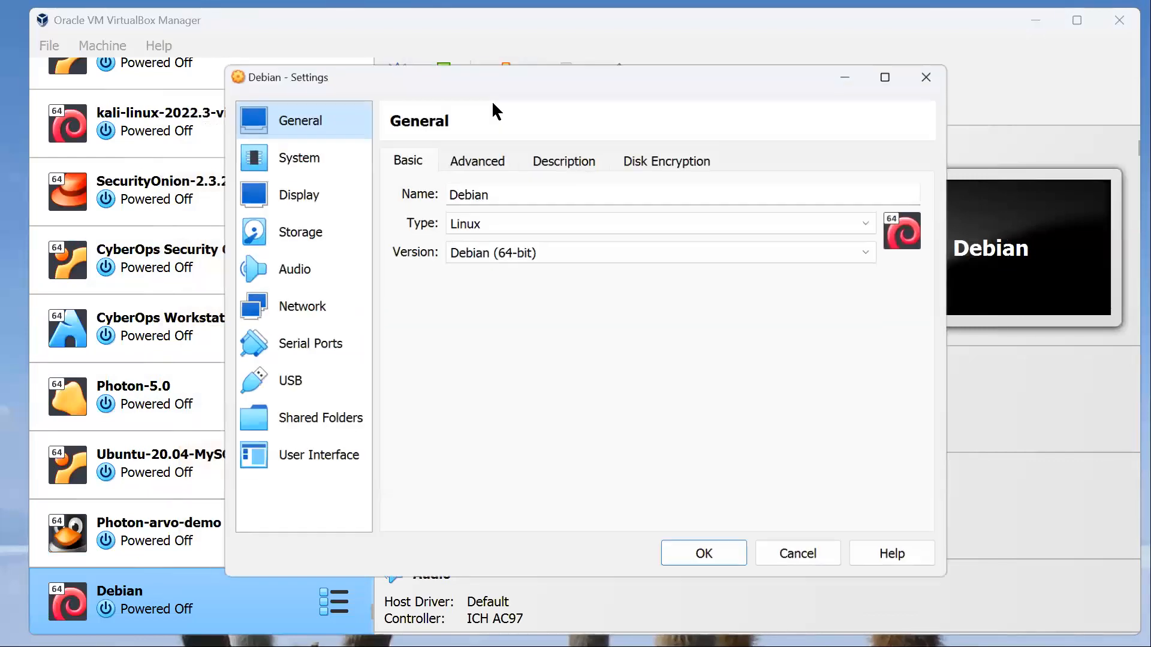
pyautogui.click(306, 303)
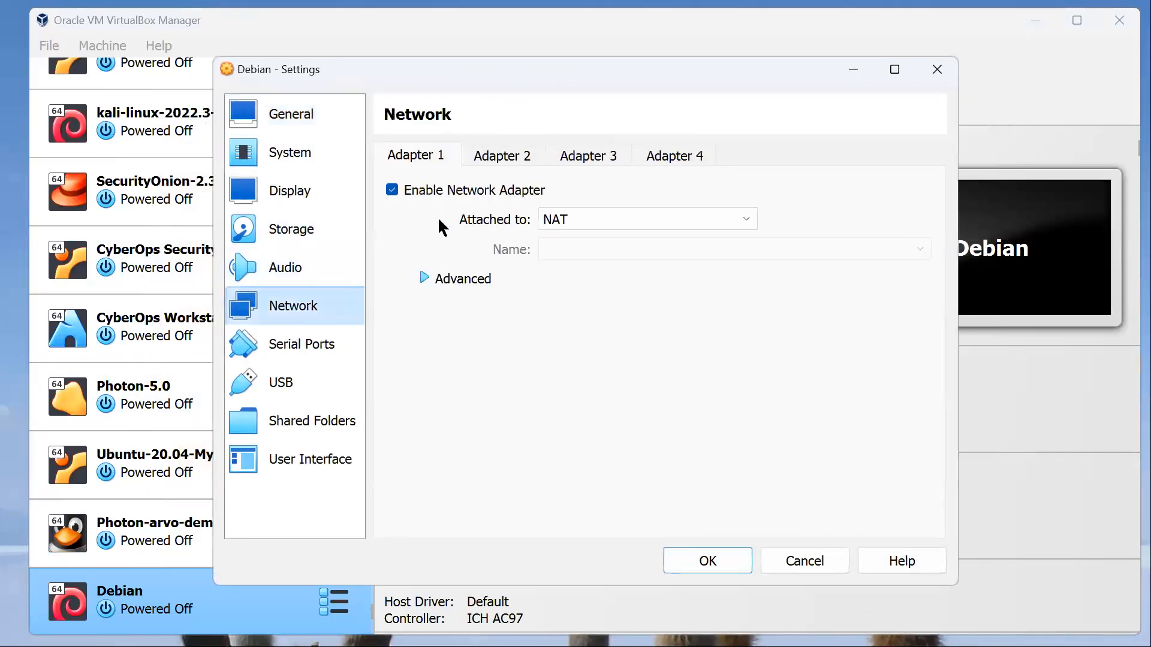
pyautogui.click(495, 161)
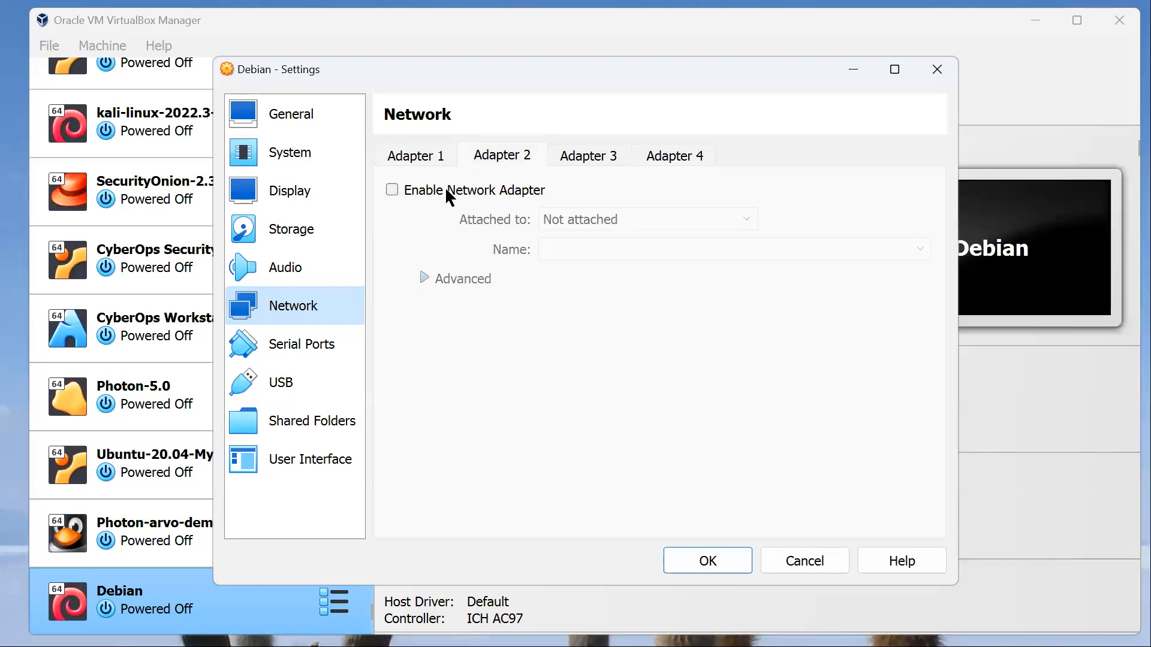
pyautogui.click(447, 192)
pyautogui.click(644, 219)
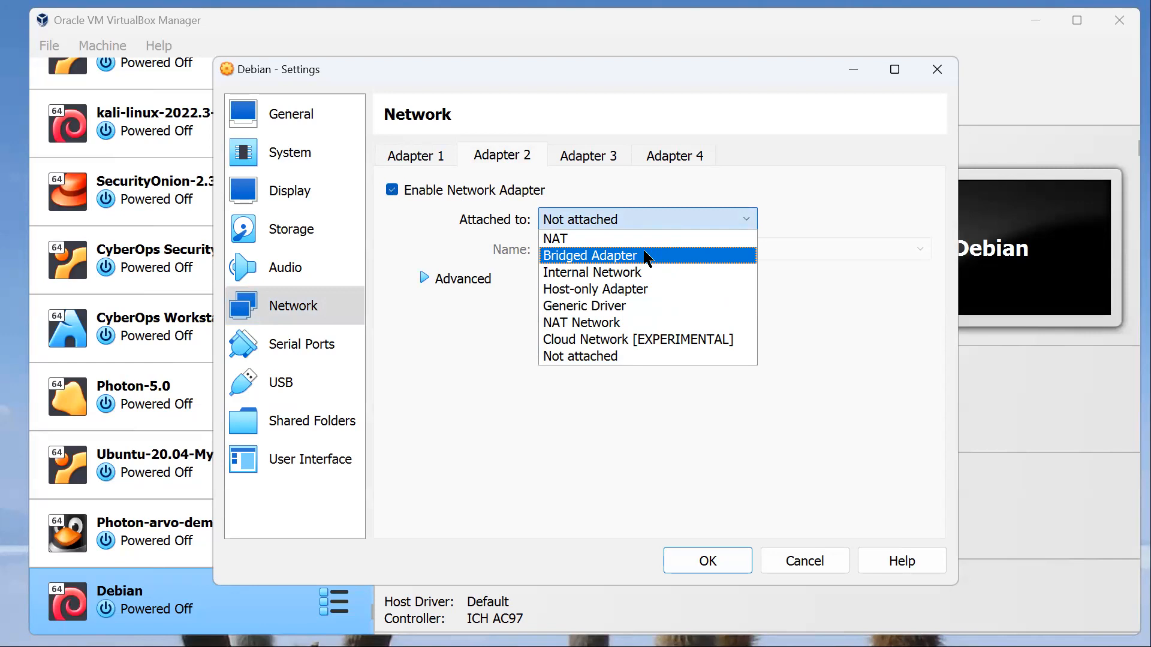
pyautogui.click(670, 290)
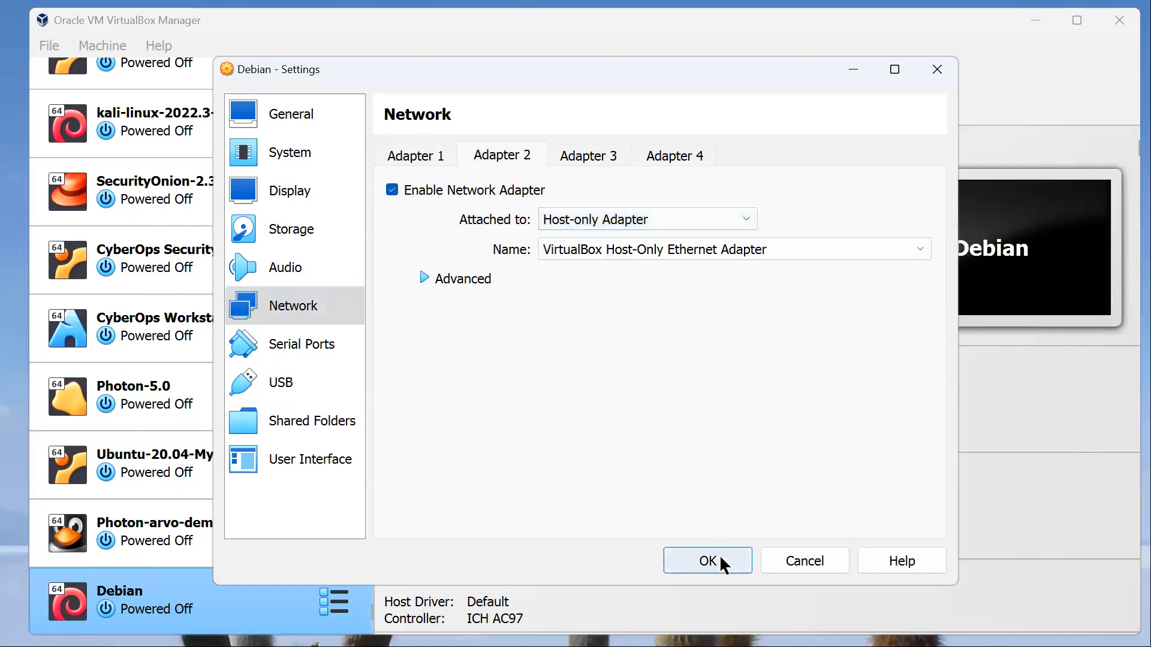
pyautogui.click(721, 560)
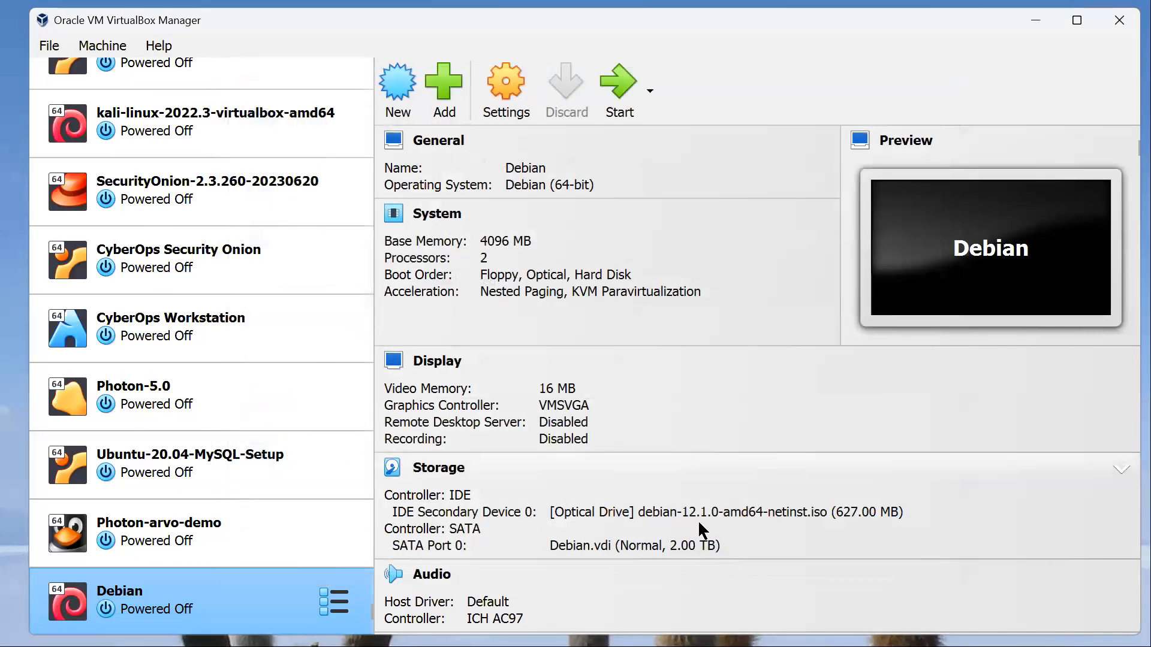
# Step: Start the Debian machine, minimize the manager window and launch the Graphical install
pyautogui.click(618, 87)
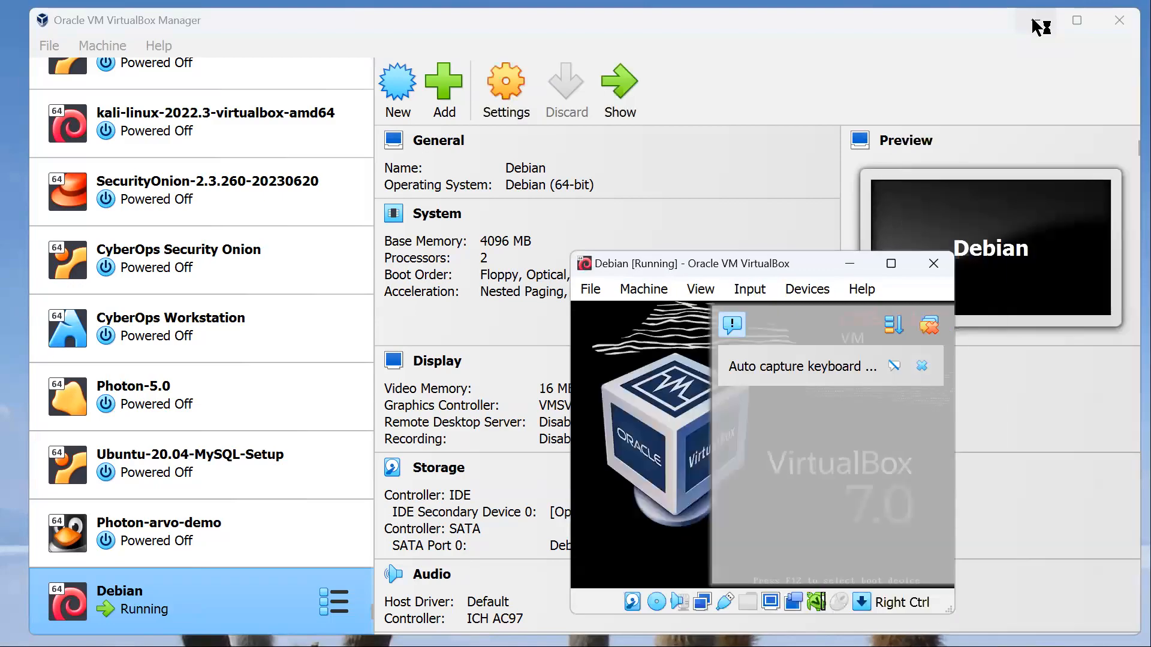
pyautogui.click(1039, 26)
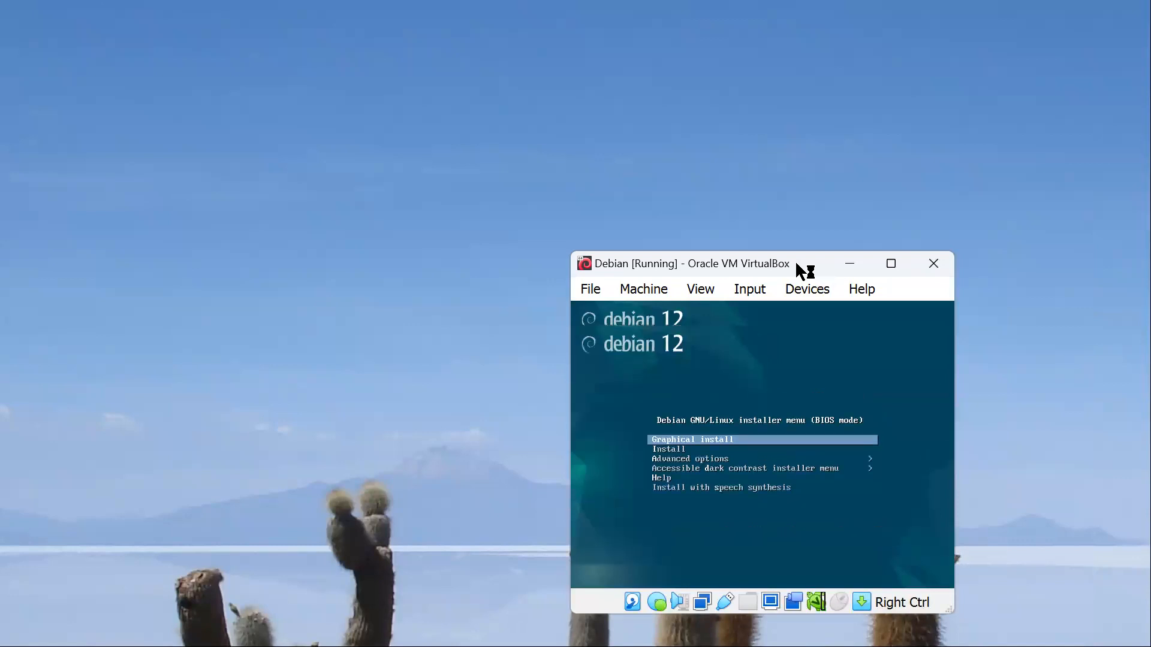
pyautogui.press('Return')
# Step: Reposition the Debian machine's window, scale up Virtual Screen 1 and dismiss the notifications covering the installer
pyautogui.moveTo(809, 252); pyautogui.dragTo(329, 24)
pyautogui.click(219, 62)
pyautogui.moveTo(295, 358)
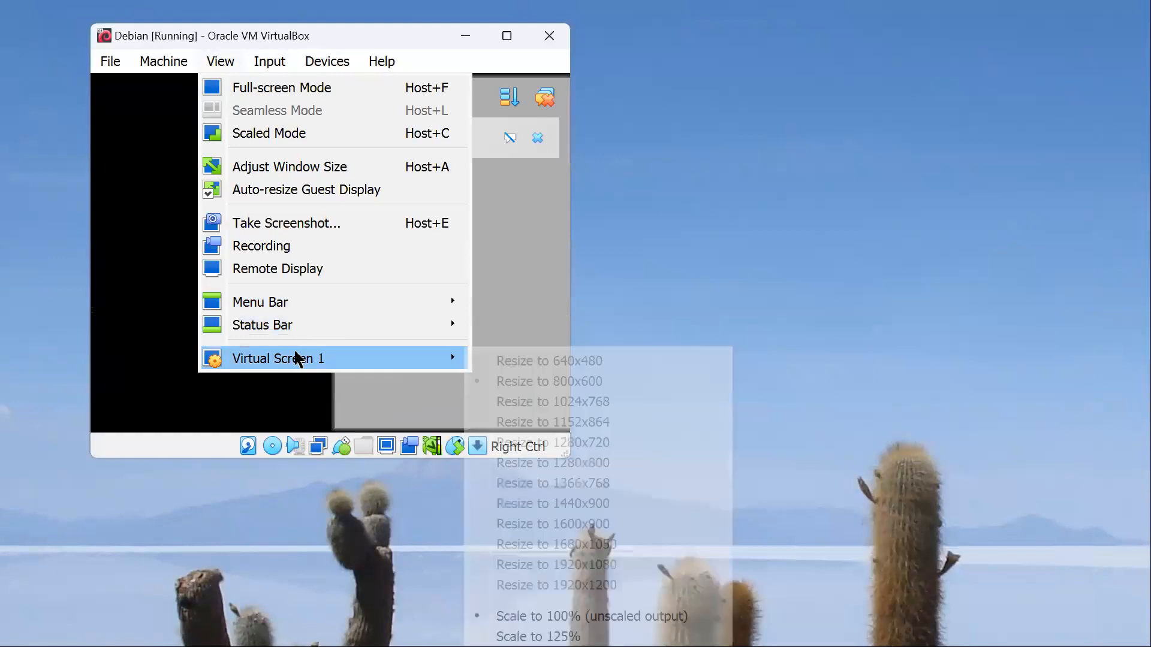
pyautogui.click(590, 646)
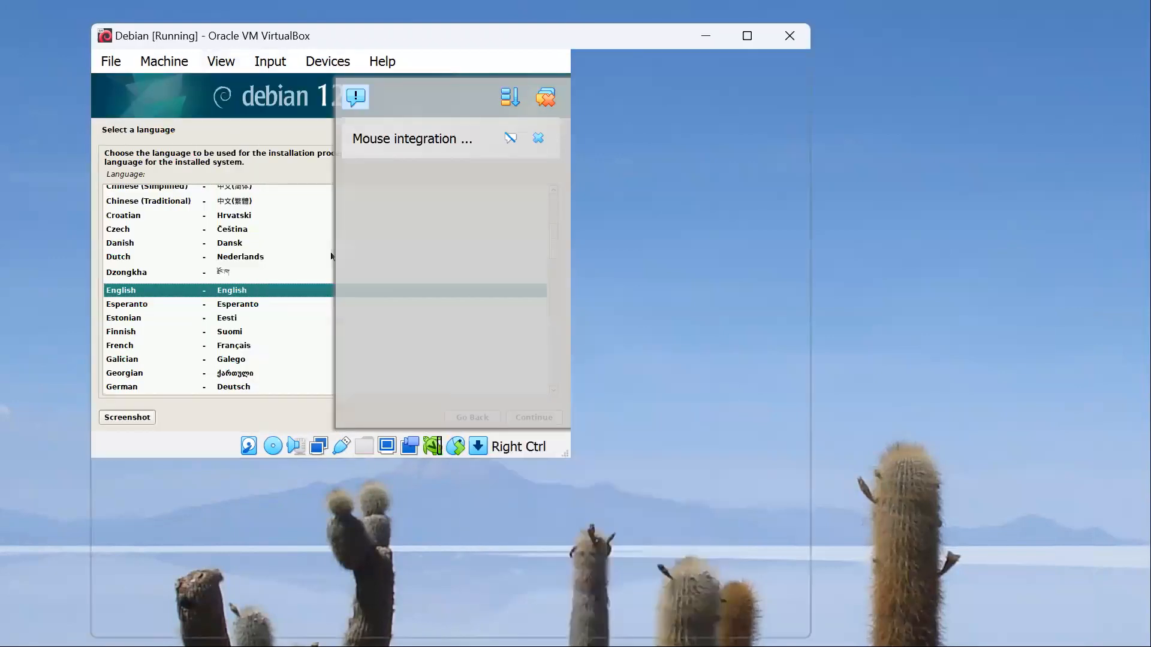
pyautogui.click(785, 98)
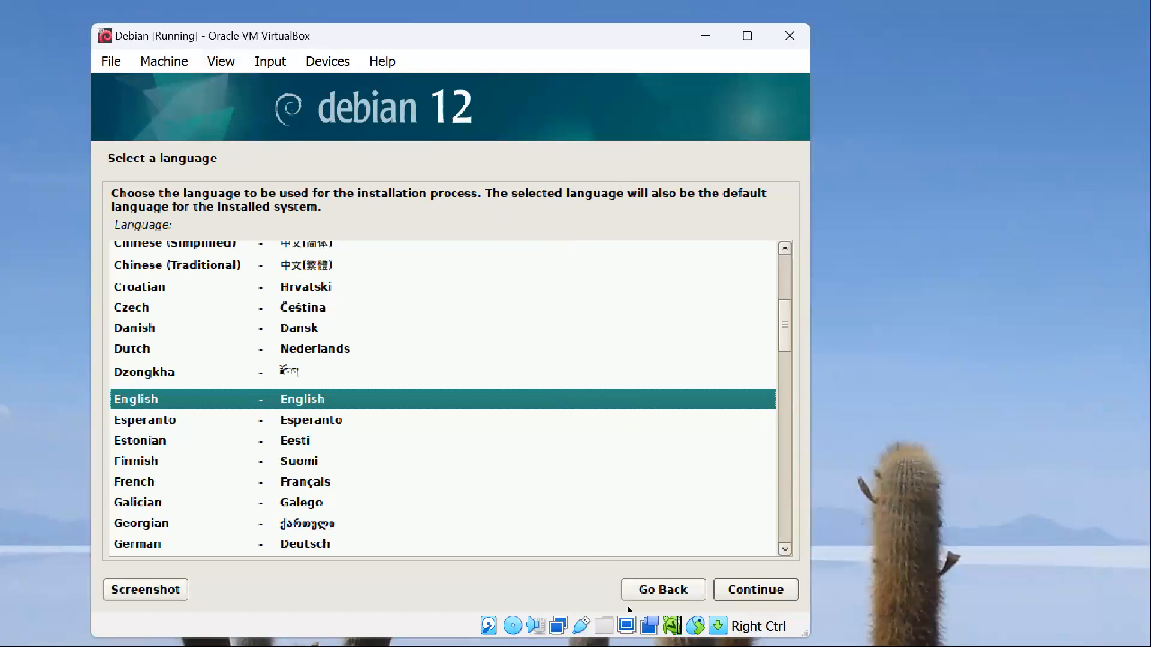
# Step: Set the installer's language to English, the location to Australia and the keymap to American English
pyautogui.click(781, 591)
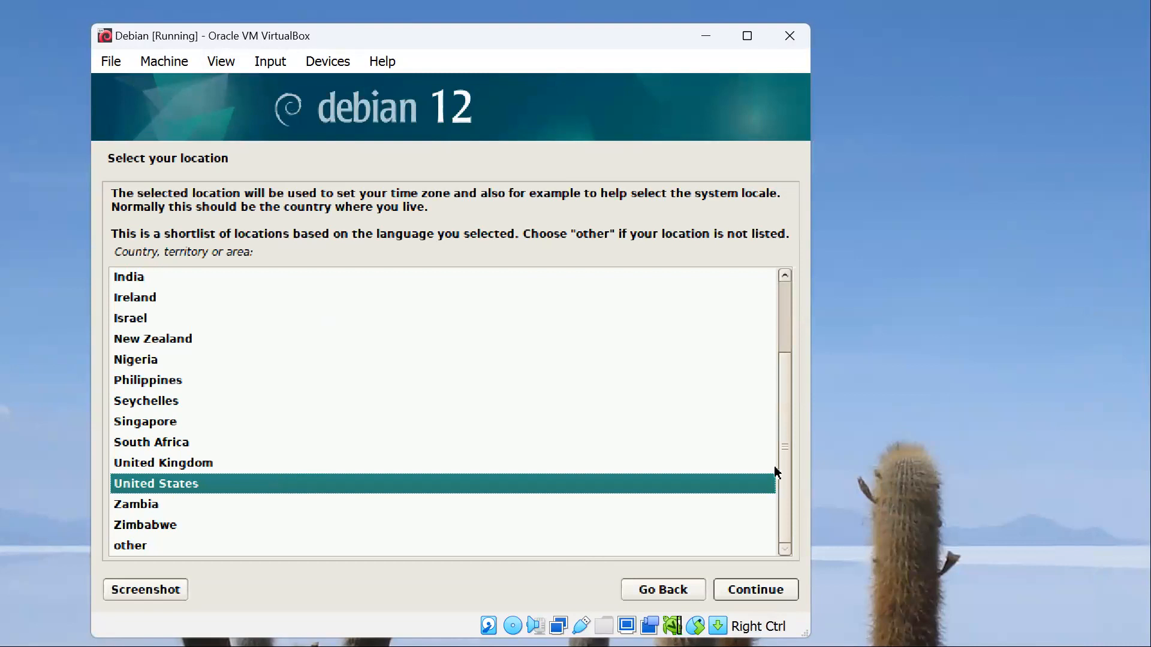
pyautogui.click(785, 311)
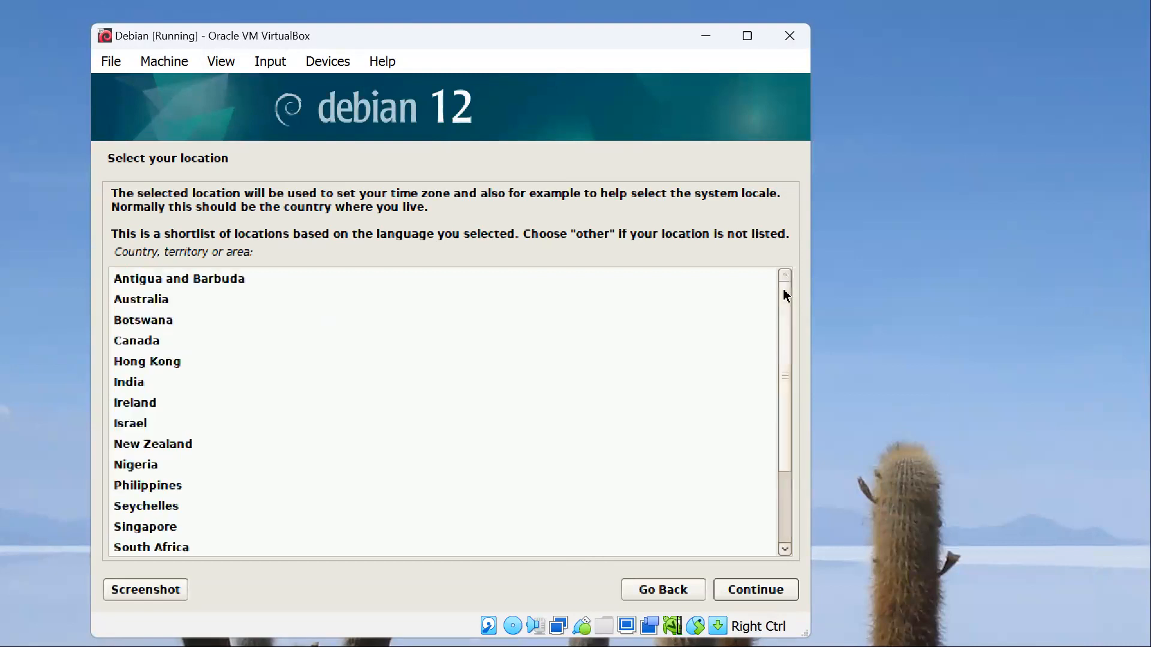
pyautogui.doubleClick(192, 300)
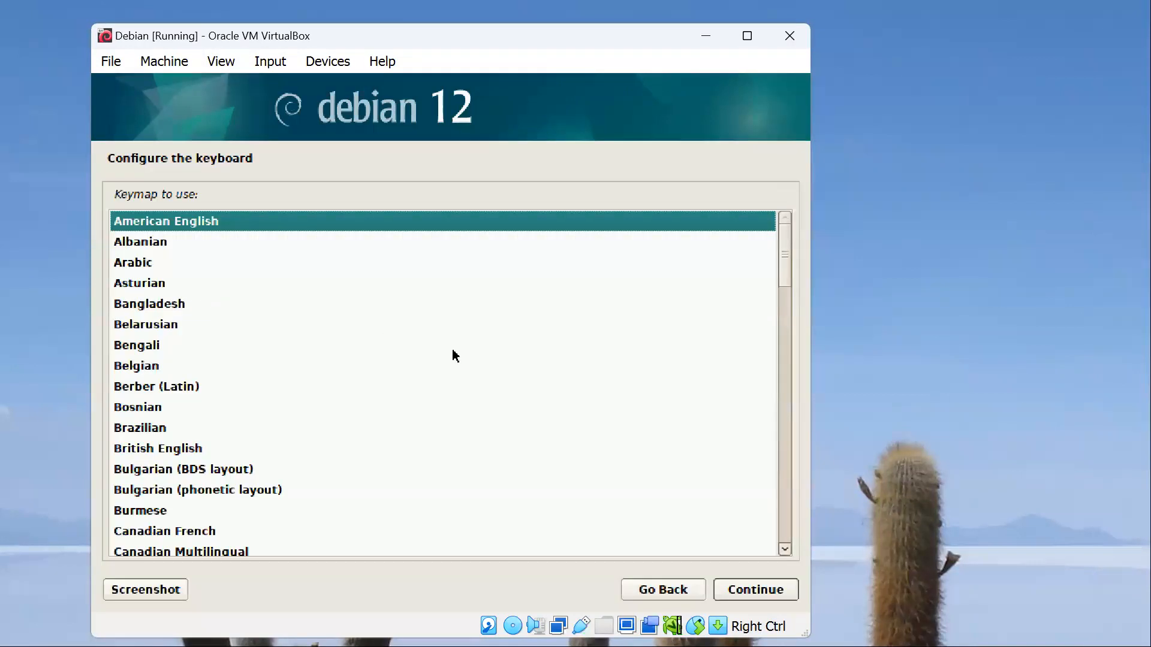
pyautogui.click(758, 591)
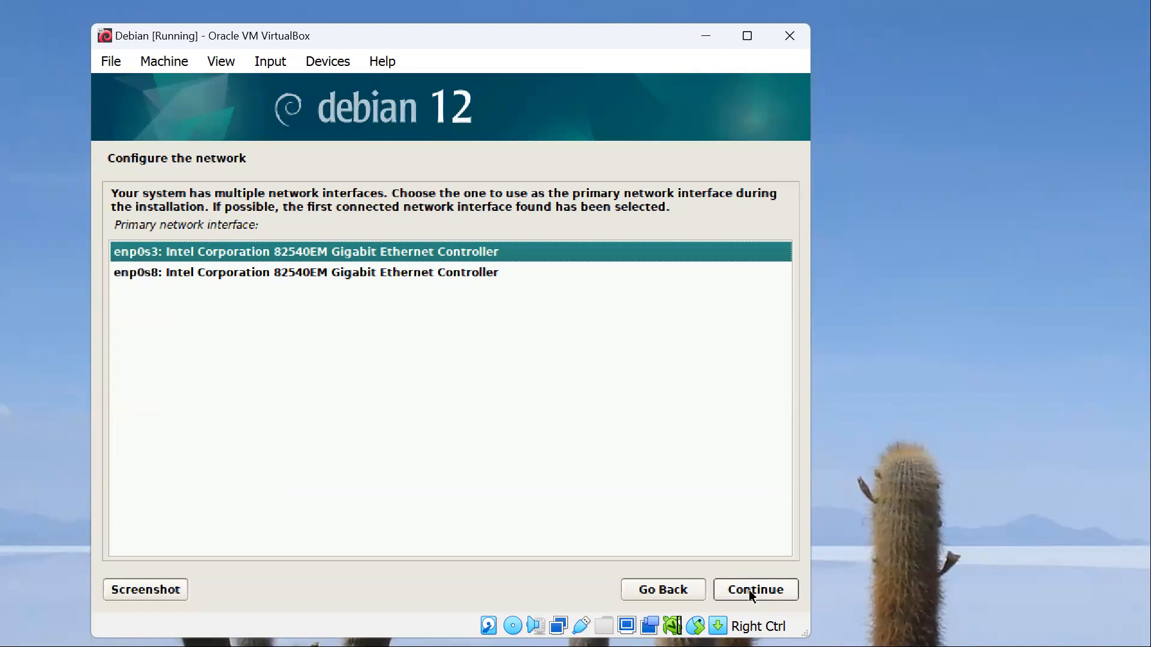
# Step: Configure the network with enp0s3 as primary interface, hostname debian and an empty domain name
pyautogui.click(751, 593)
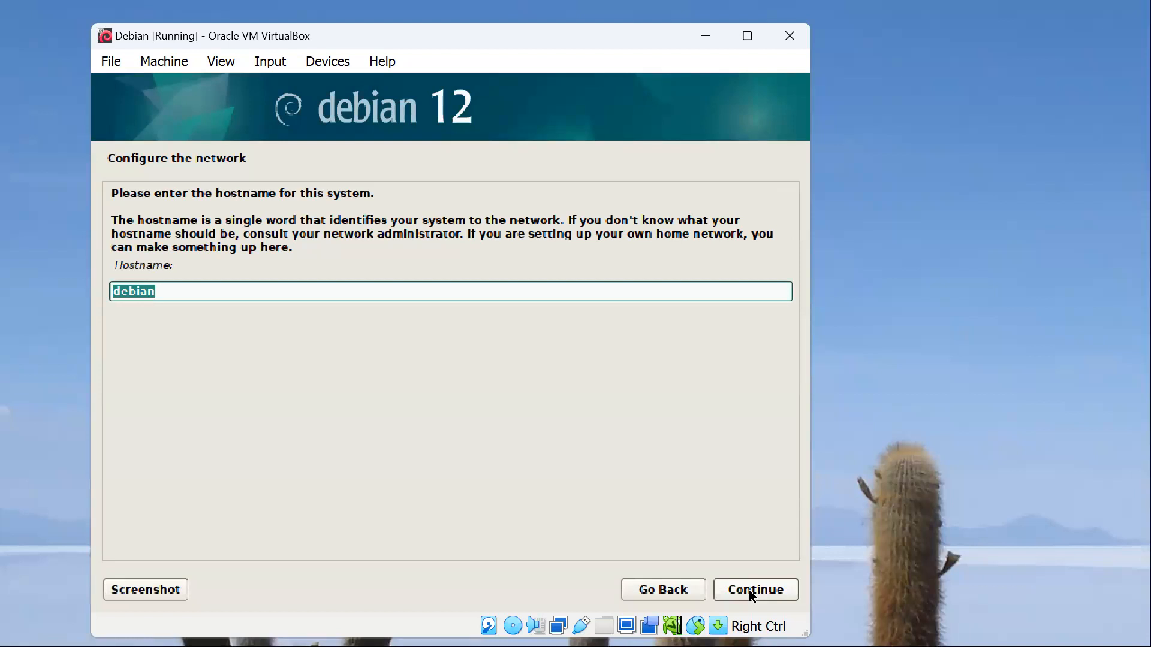
pyautogui.click(752, 590)
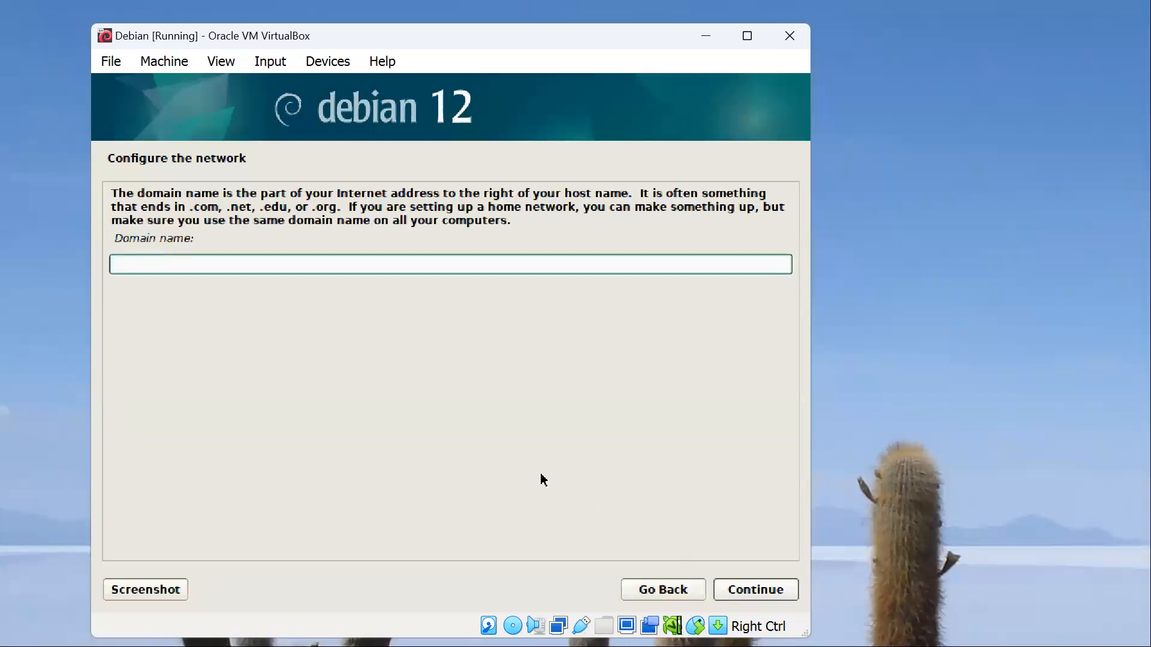
pyautogui.click(755, 591)
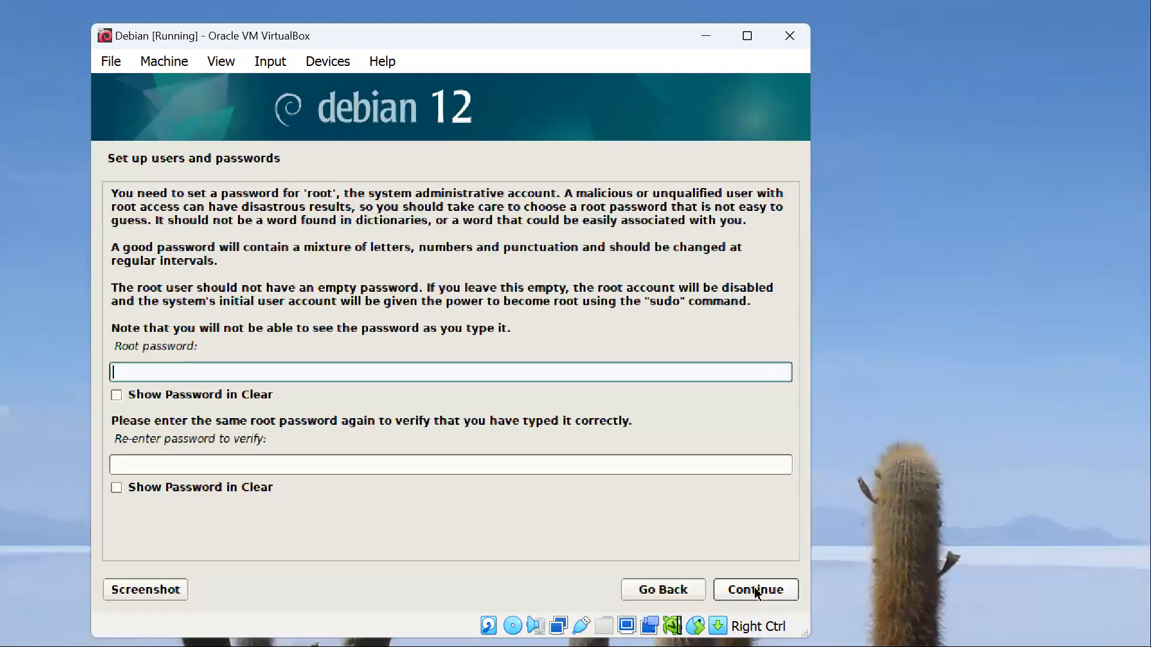
# Step: Enter the root password, repeat it for verification and submit it
pyautogui.write('●●●●●●●●●')
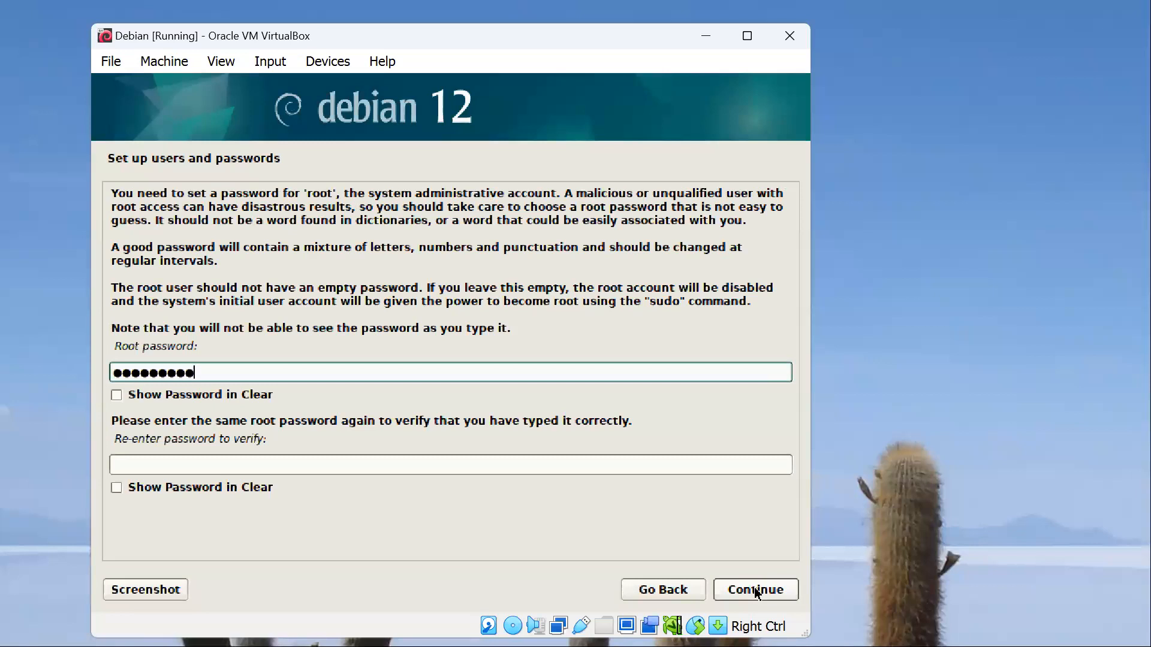
pyautogui.press('Tab')
pyautogui.write('●●●')
pyautogui.write('*****')
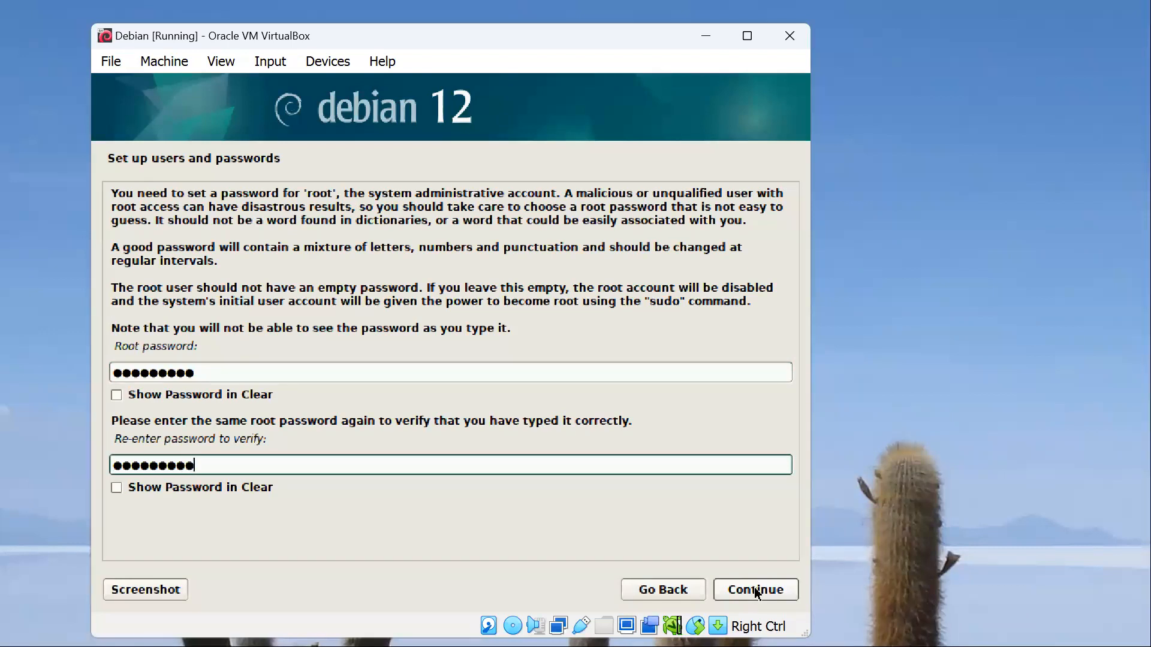
pyautogui.click(753, 589)
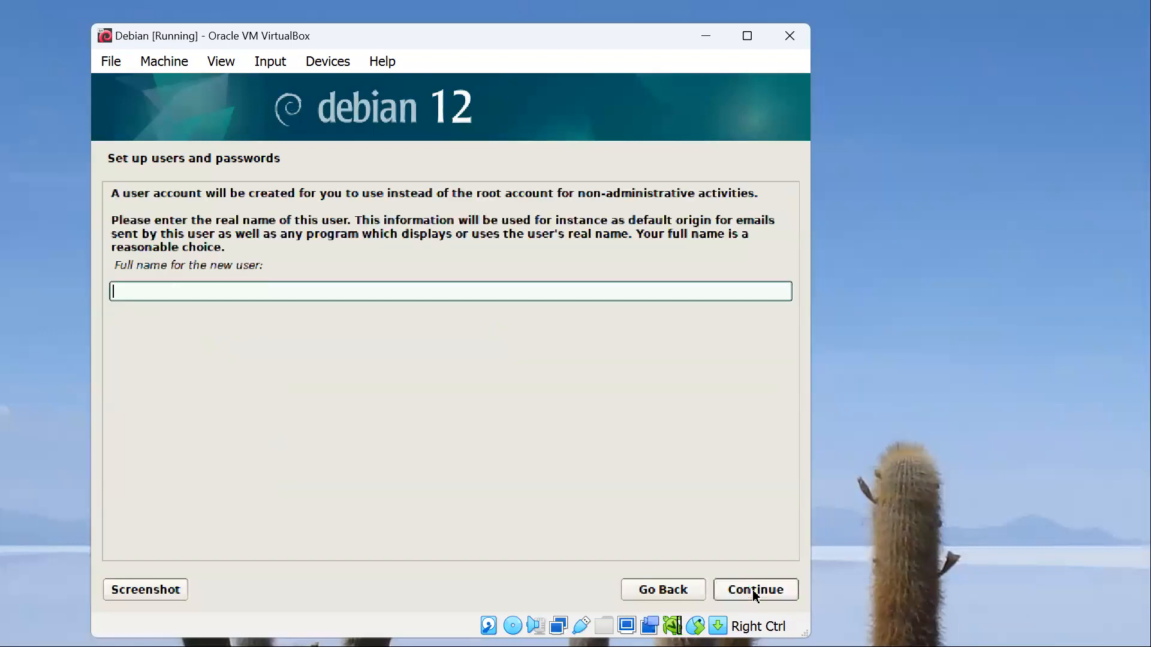
# Step: Enter the new user's full name for the non-administrative account and continue to the username
pyautogui.write('Harley')
pyautogui.click(753, 590)
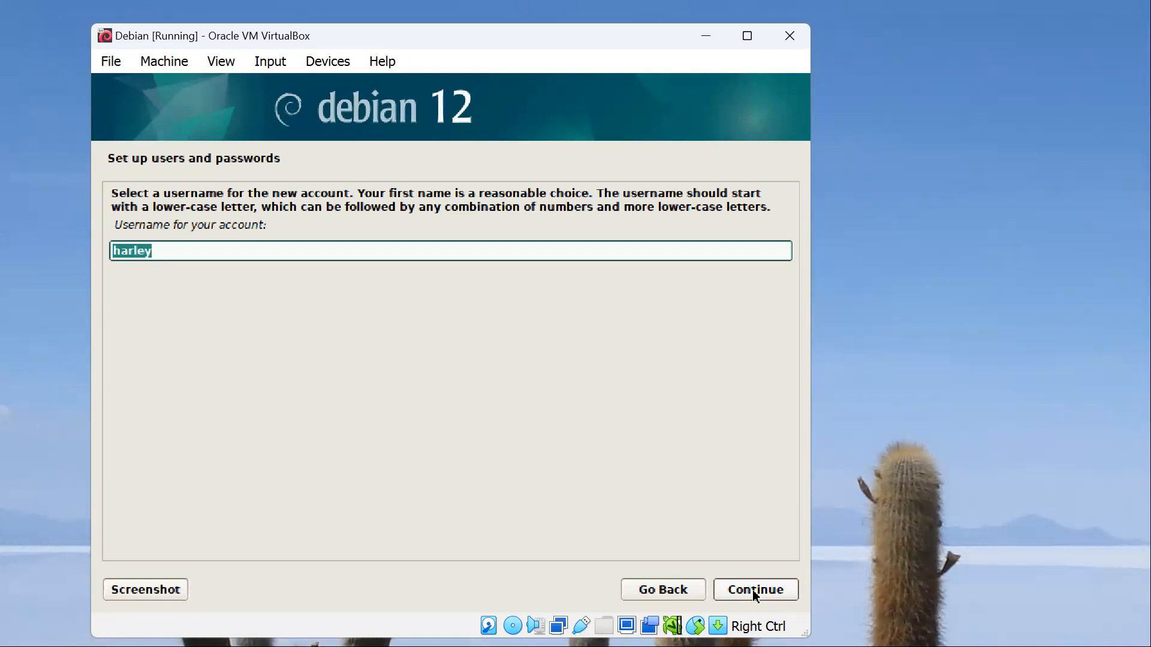
# Step: Accept the suggested username, enter the new user's password, repeat it for verification and submit it
pyautogui.click(752, 589)
pyautogui.write('**********')
pyautogui.press('Tab')
pyautogui.press('Tab')
pyautogui.write('**********')
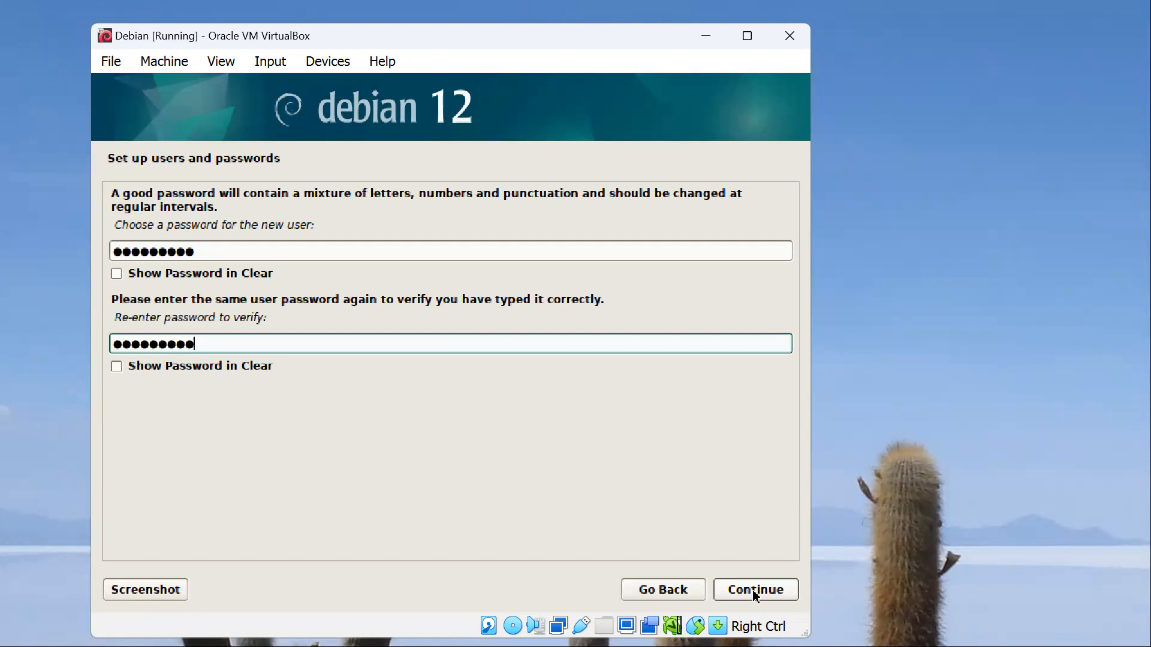
pyautogui.click(755, 590)
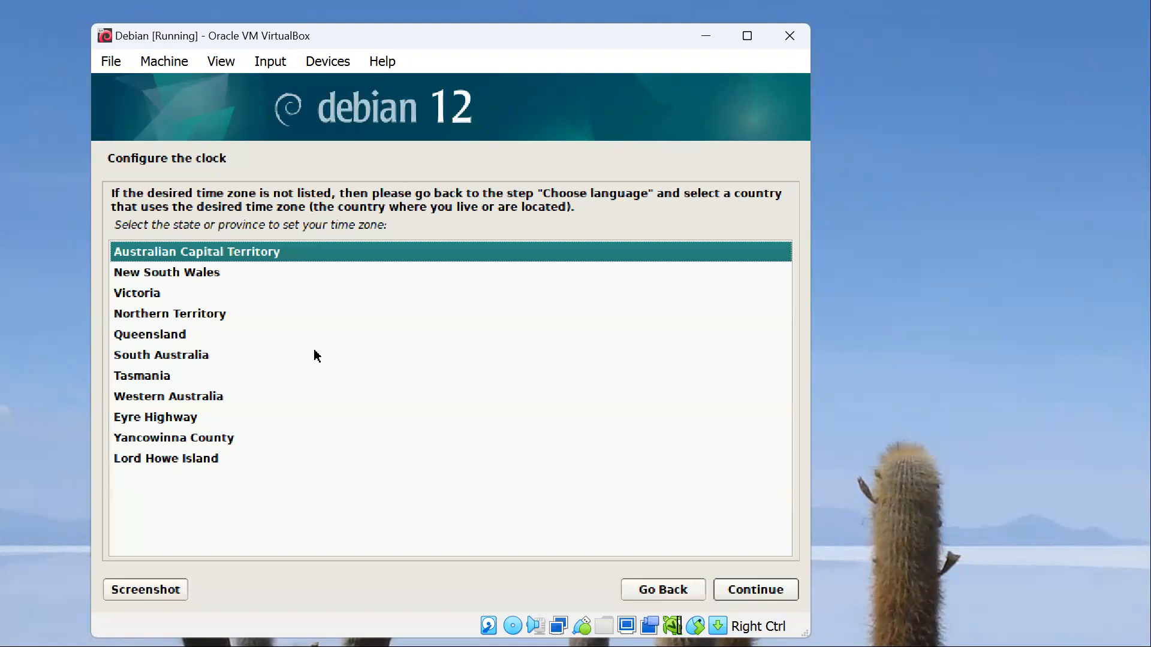
# Step: Set the time zone to Victoria and partition the entire VBOX disk with all files in one partition, writing the changes to disk
pyautogui.doubleClick(155, 294)
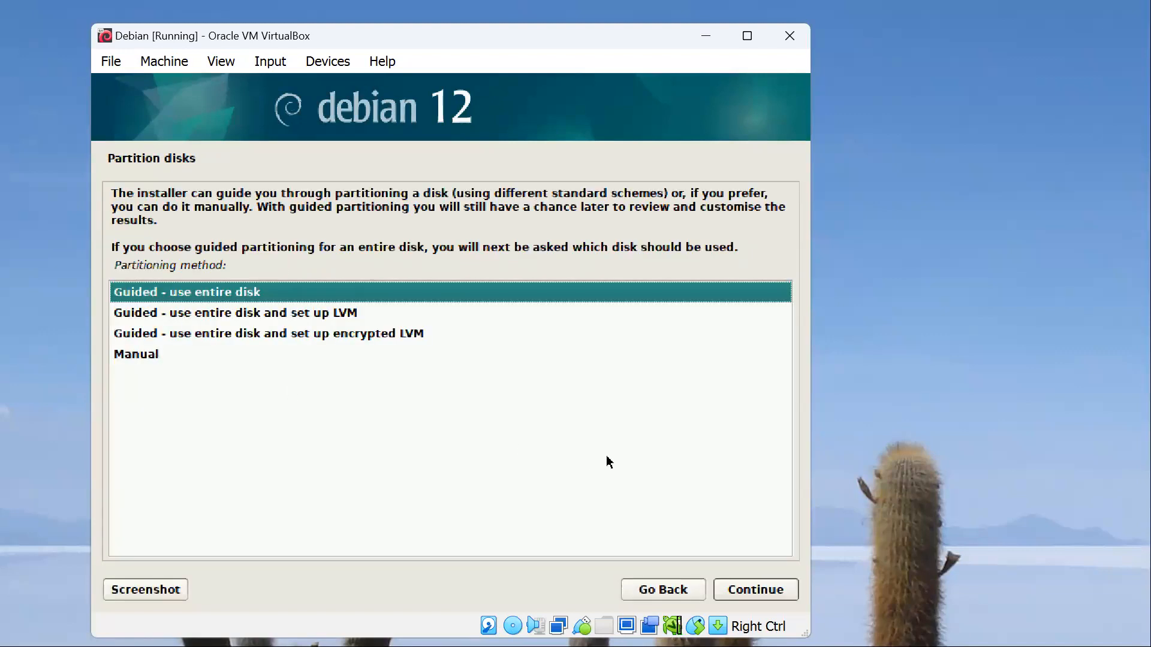
pyautogui.click(743, 589)
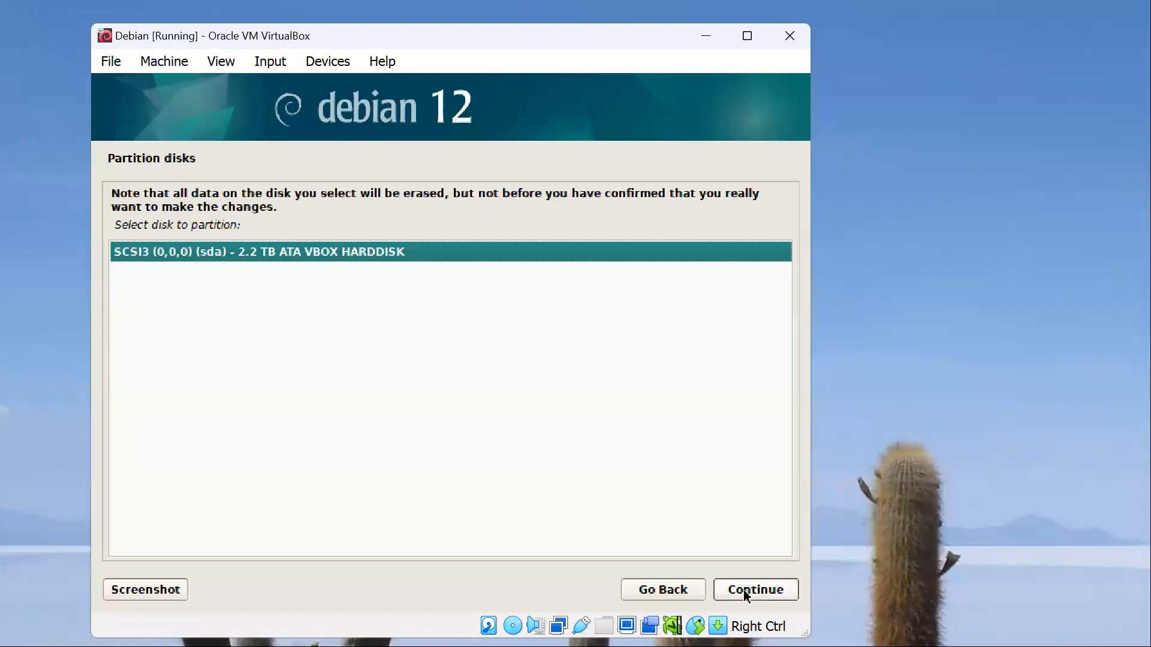
pyautogui.click(743, 589)
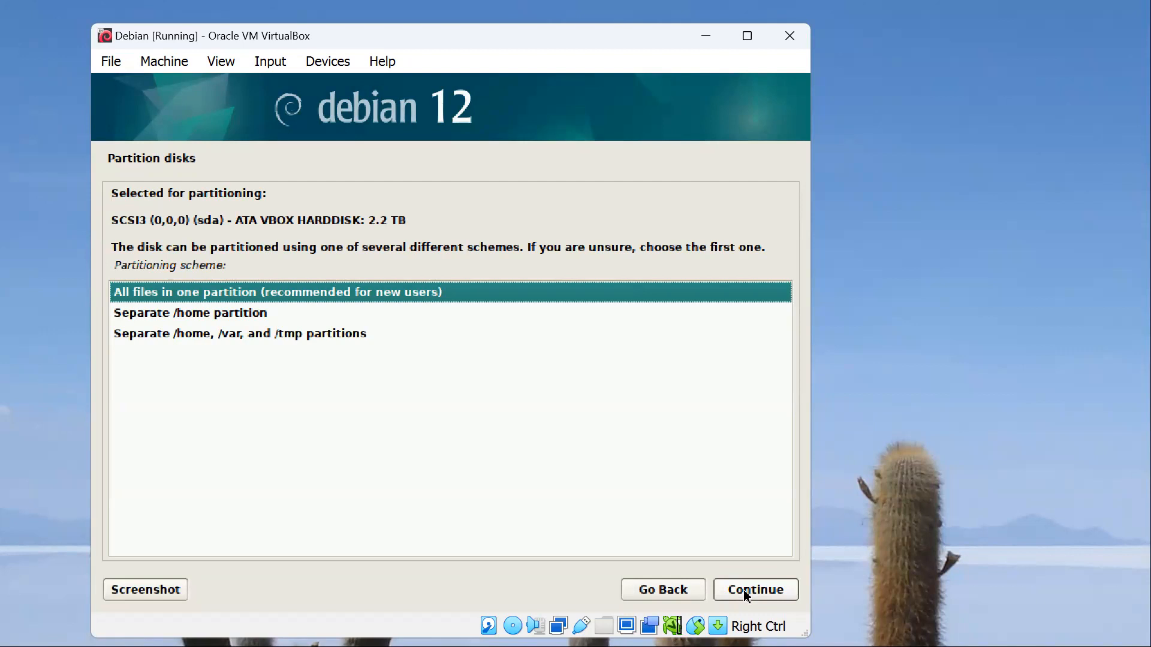
pyautogui.click(744, 591)
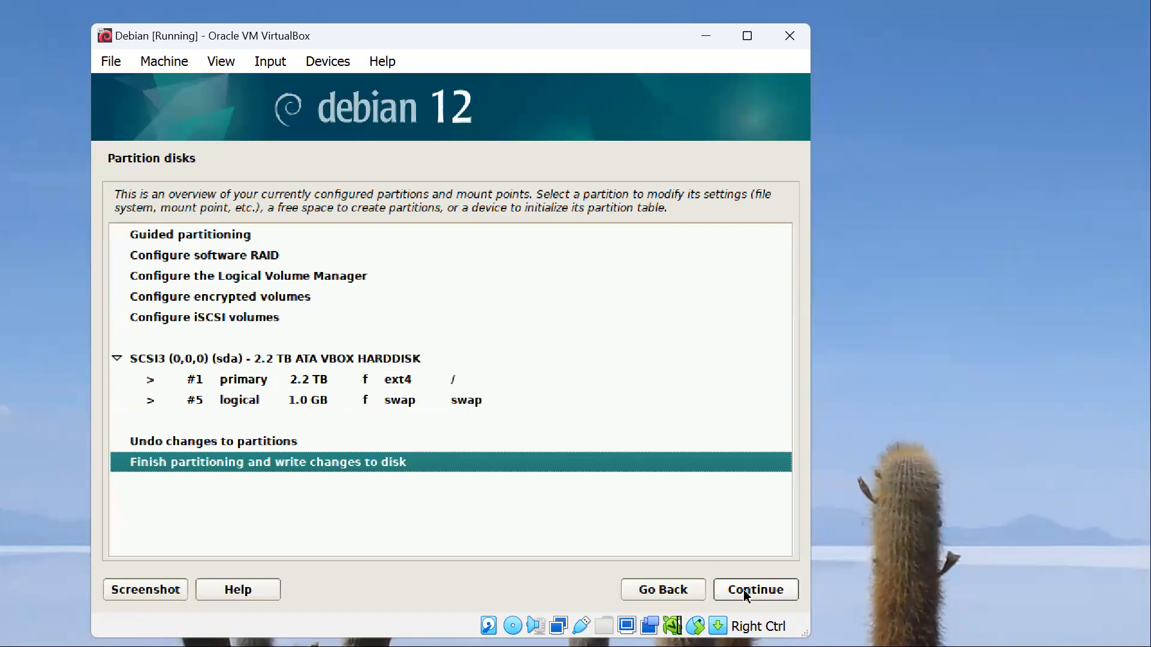
pyautogui.click(743, 590)
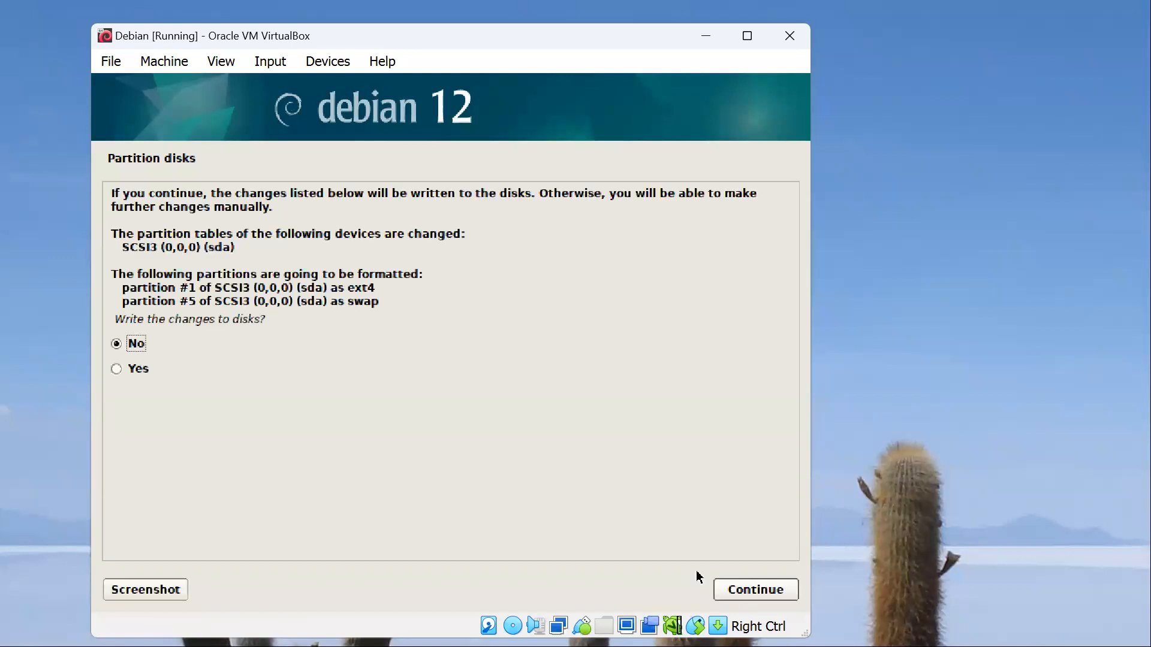
pyautogui.click(145, 370)
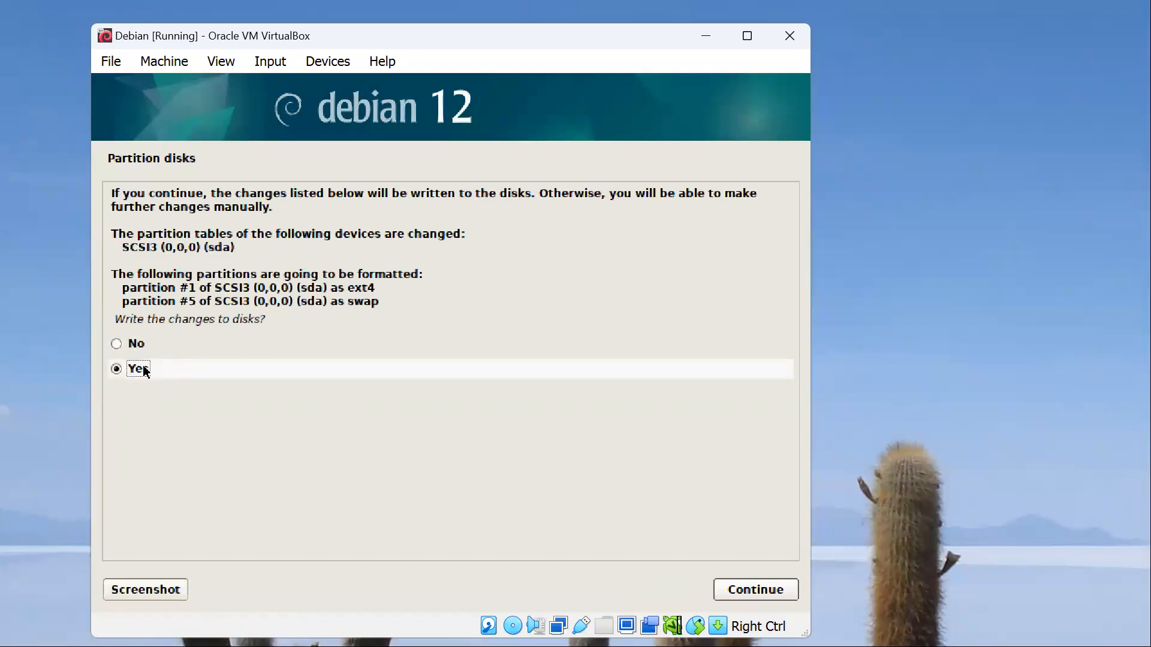
pyautogui.click(762, 596)
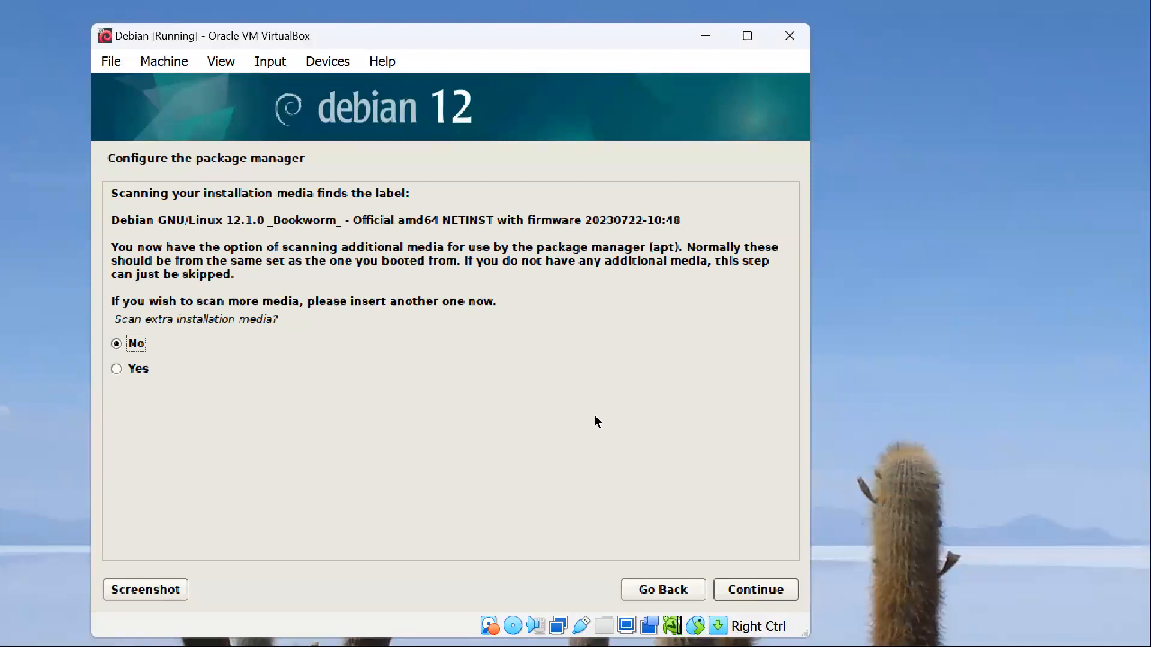
# Step: Configure the package manager without extra media, using the Australian mirror deb.debian.org and no HTTP proxy
pyautogui.click(765, 591)
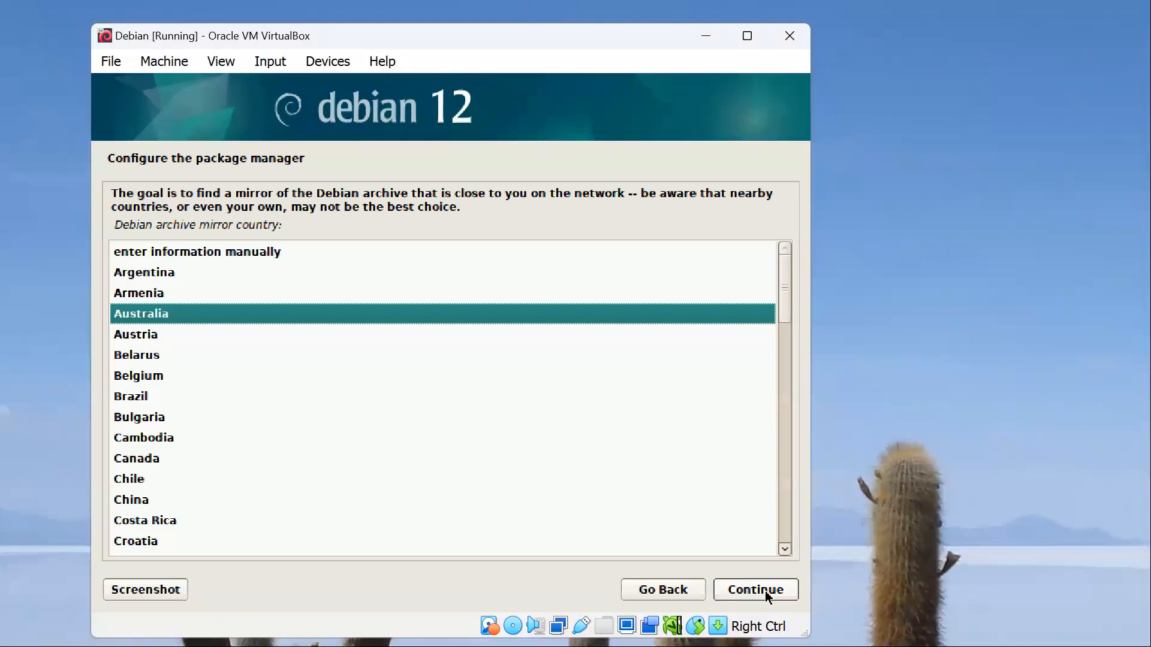
pyautogui.click(764, 590)
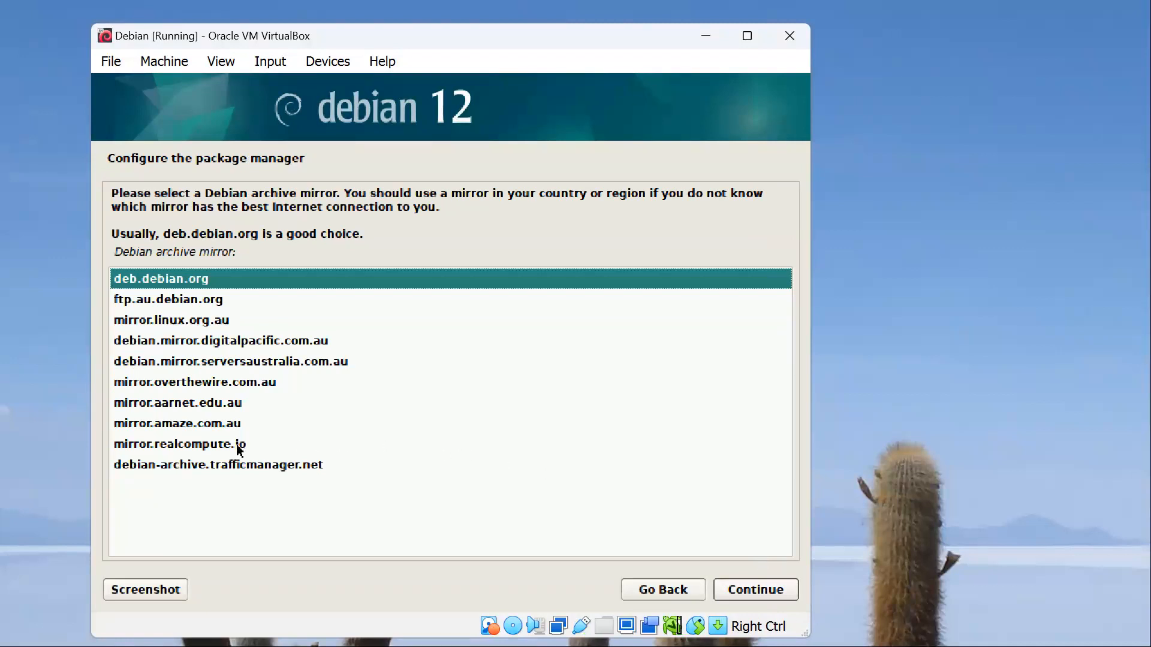
pyautogui.press('Return')
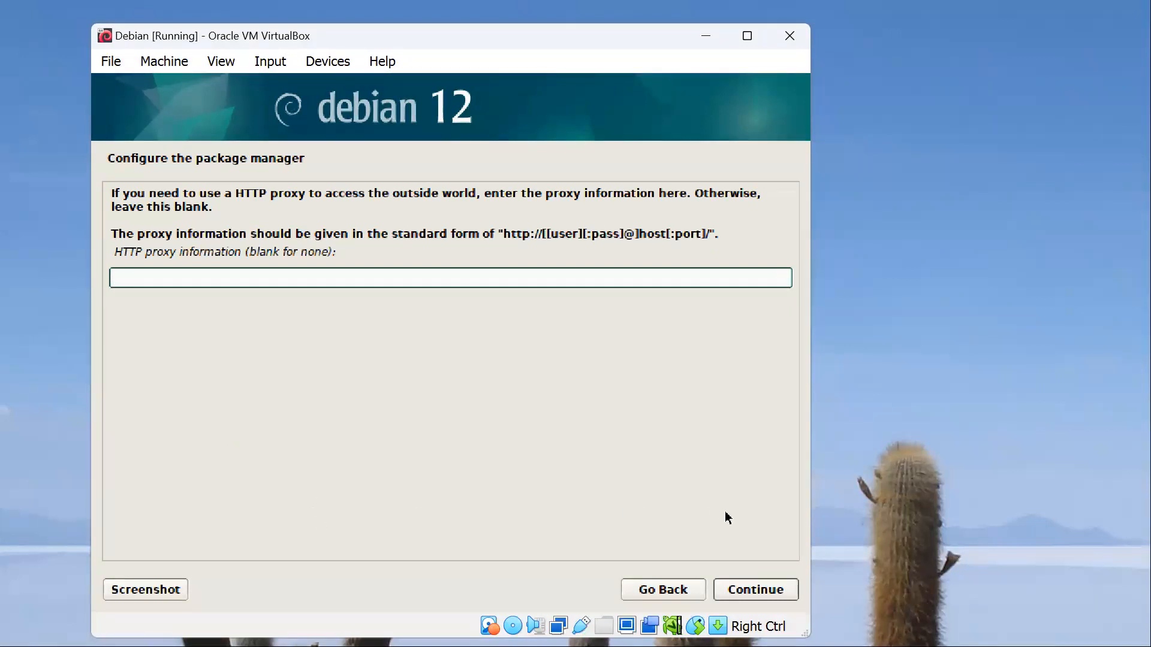
pyautogui.click(754, 591)
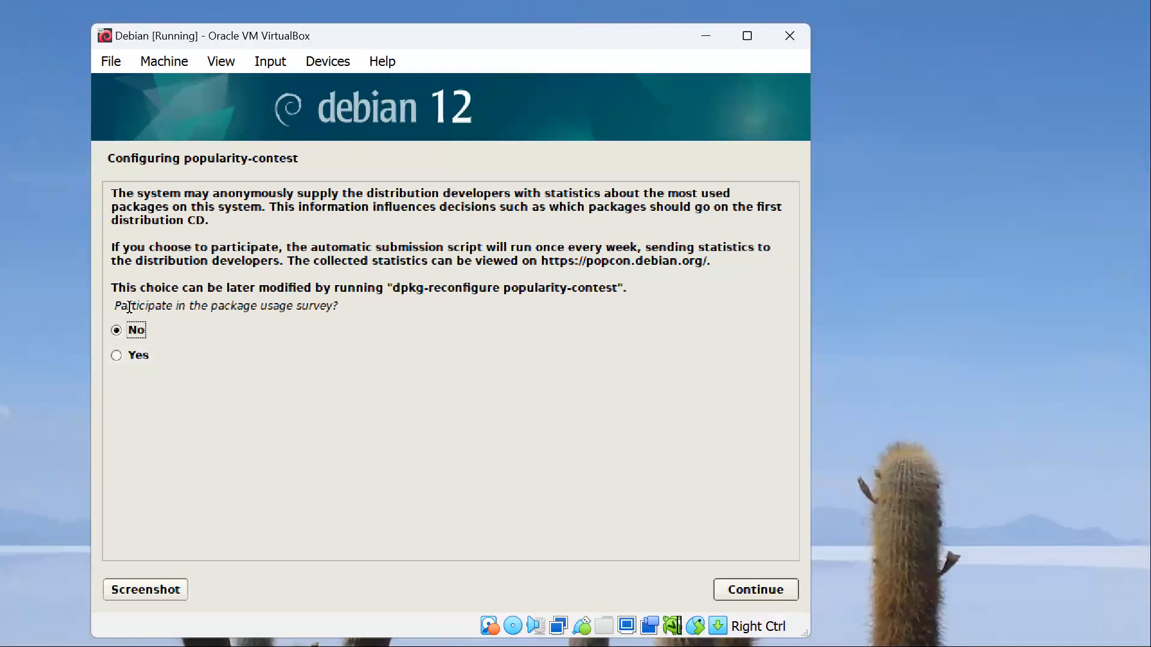
# Step: Decline the package usage survey and install only the web server and SSH server software collections
pyautogui.click(754, 591)
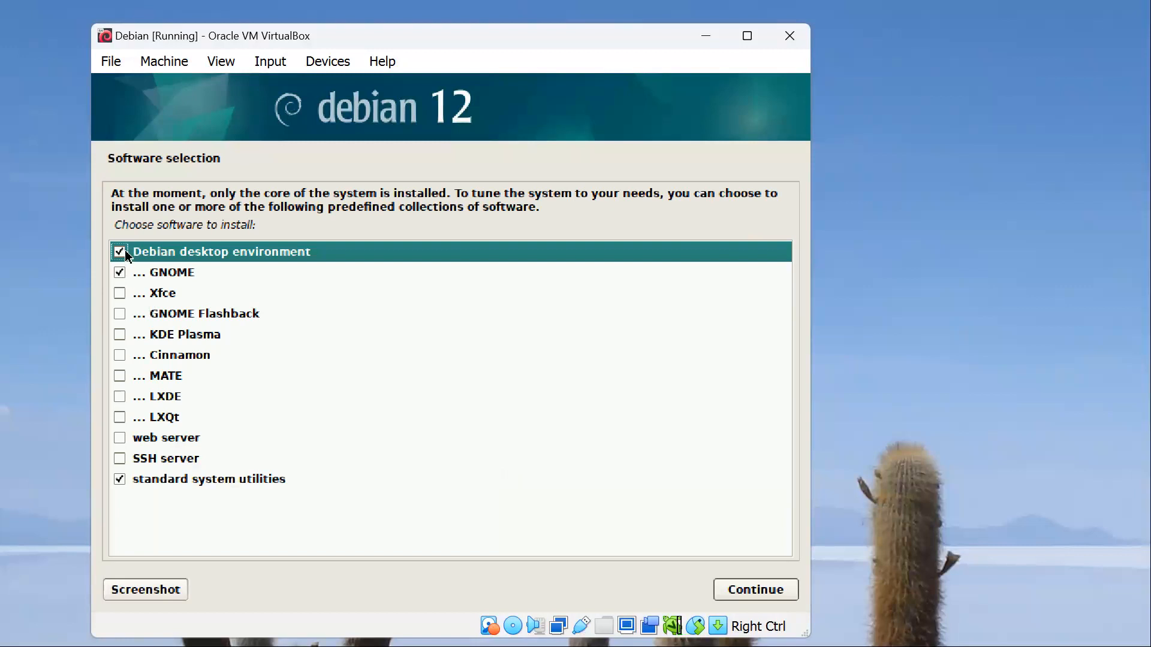
pyautogui.click(124, 253)
pyautogui.click(121, 273)
pyautogui.click(120, 480)
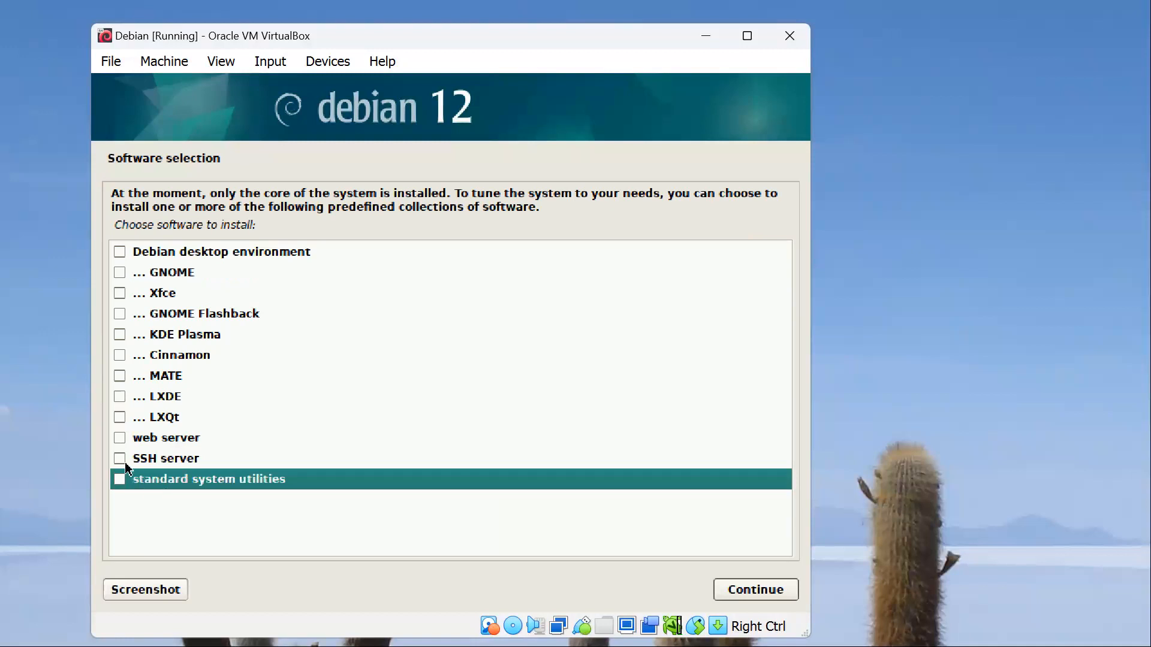
pyautogui.click(120, 437)
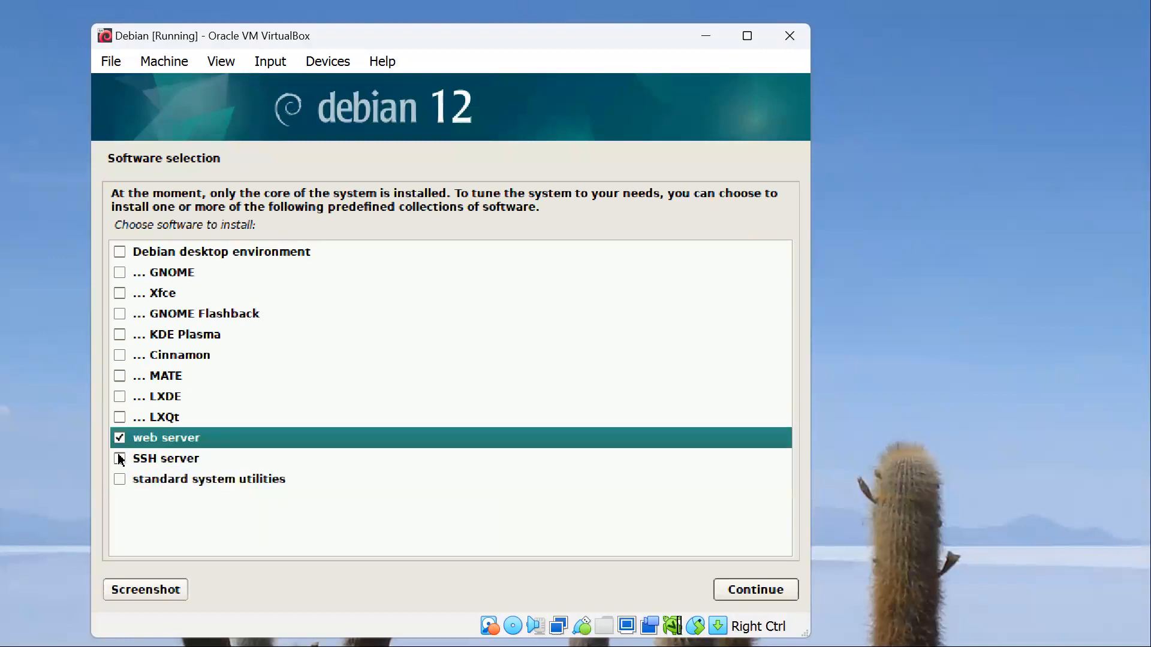
pyautogui.click(119, 458)
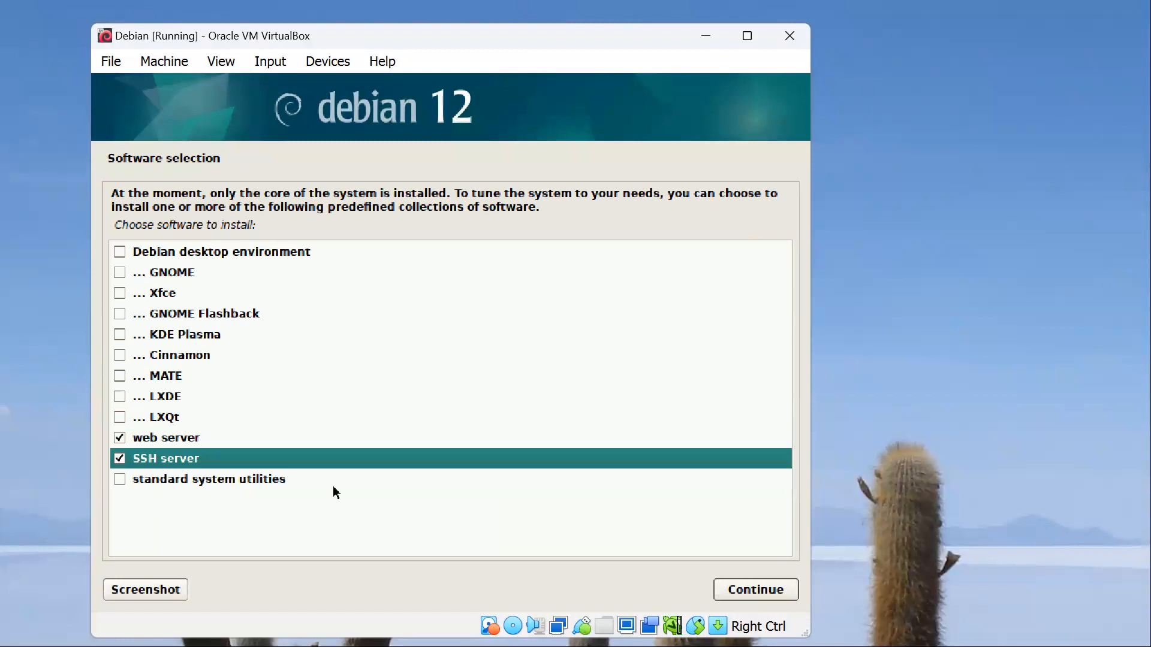
pyautogui.click(754, 590)
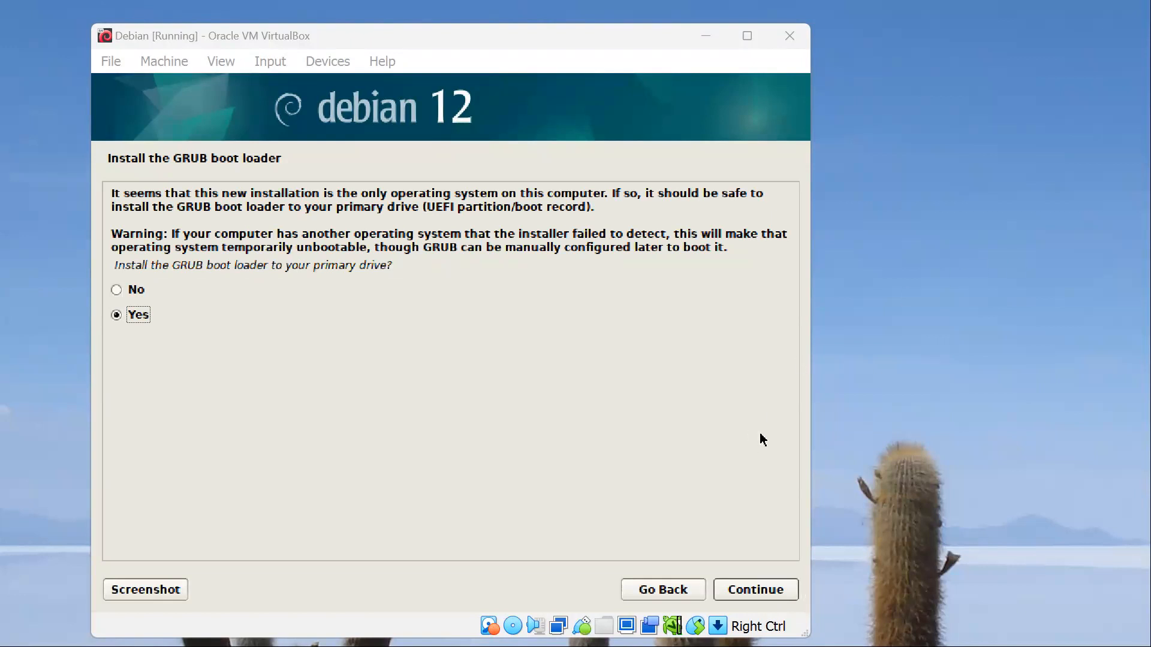
# Step: Install the GRUB boot loader on /dev/sda, finish the installation and boot into Debian GNU/Linux
pyautogui.click(748, 590)
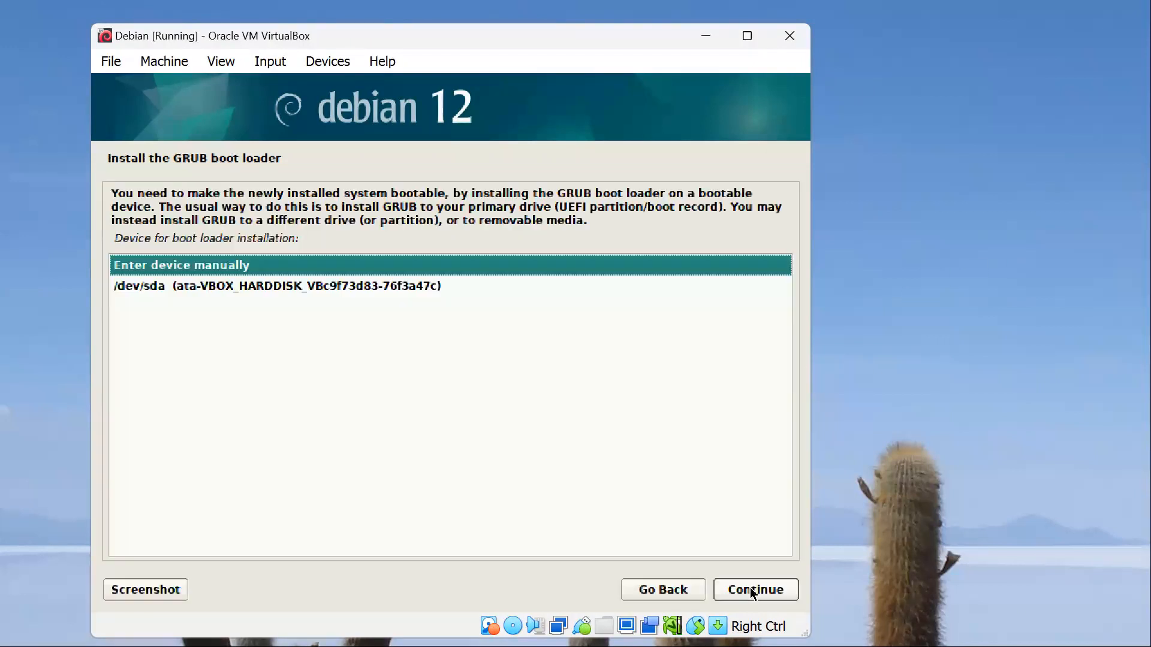
pyautogui.doubleClick(273, 286)
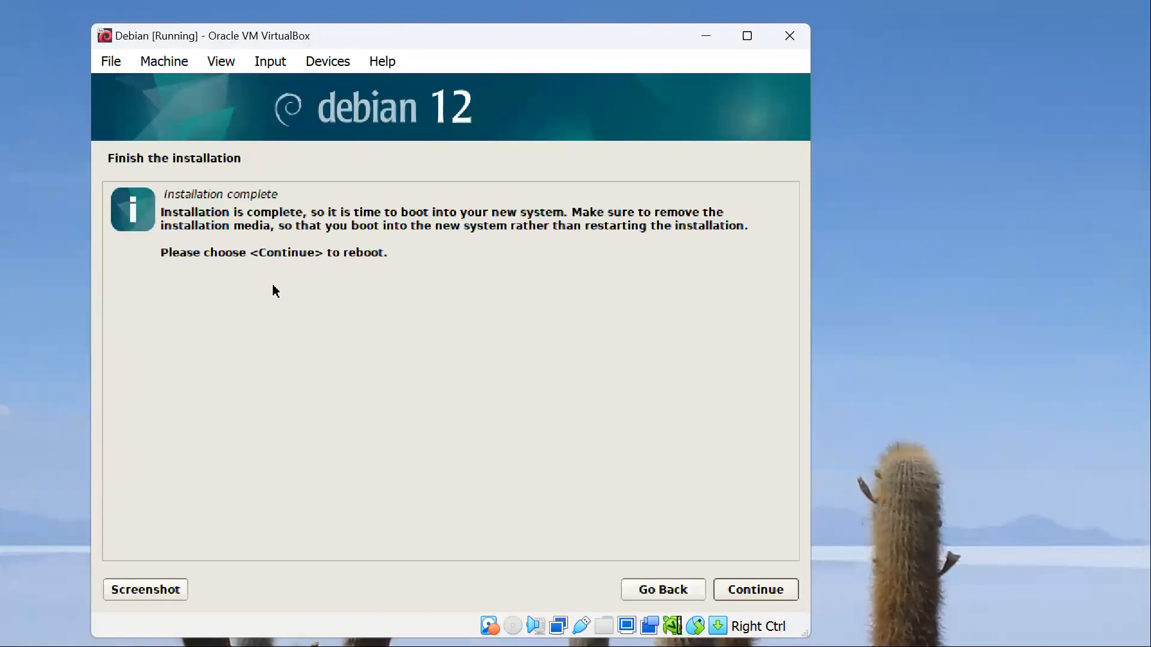
pyautogui.click(781, 591)
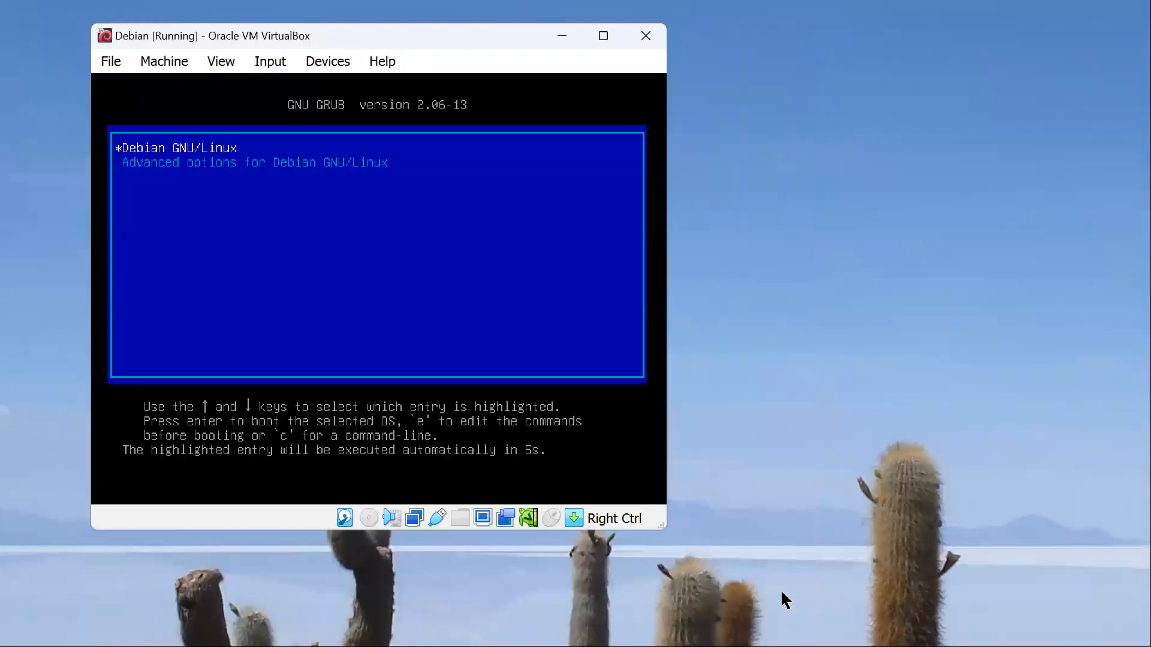
pyautogui.press('Return')
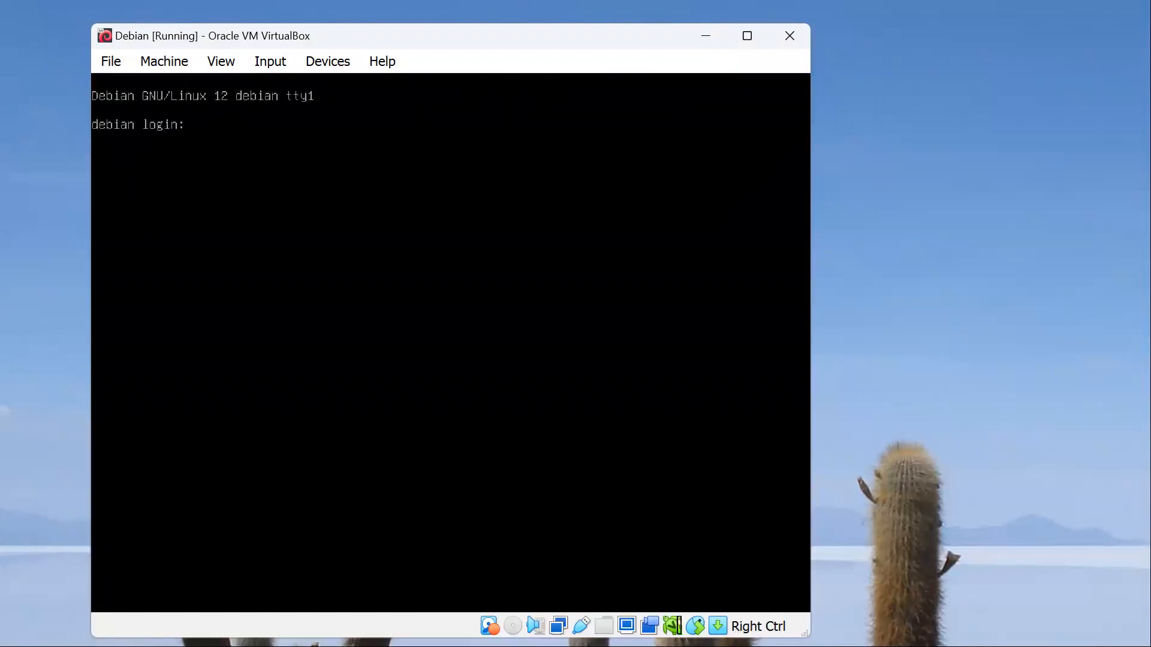
# Step: Log in to the Debian console as root with the root password
pyautogui.write('root')
pyautogui.press('Return')
pyautogui.press('Return')
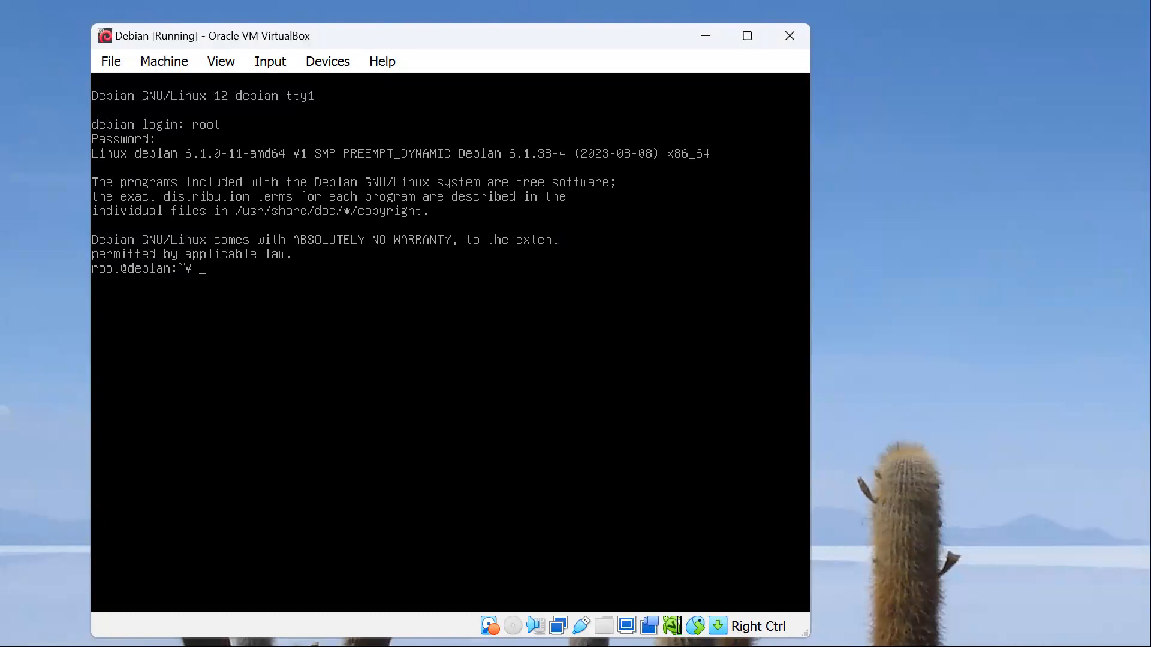
# Step: List the network interfaces and their addresses with ip a
pyautogui.write('ip a')
pyautogui.press('Return')
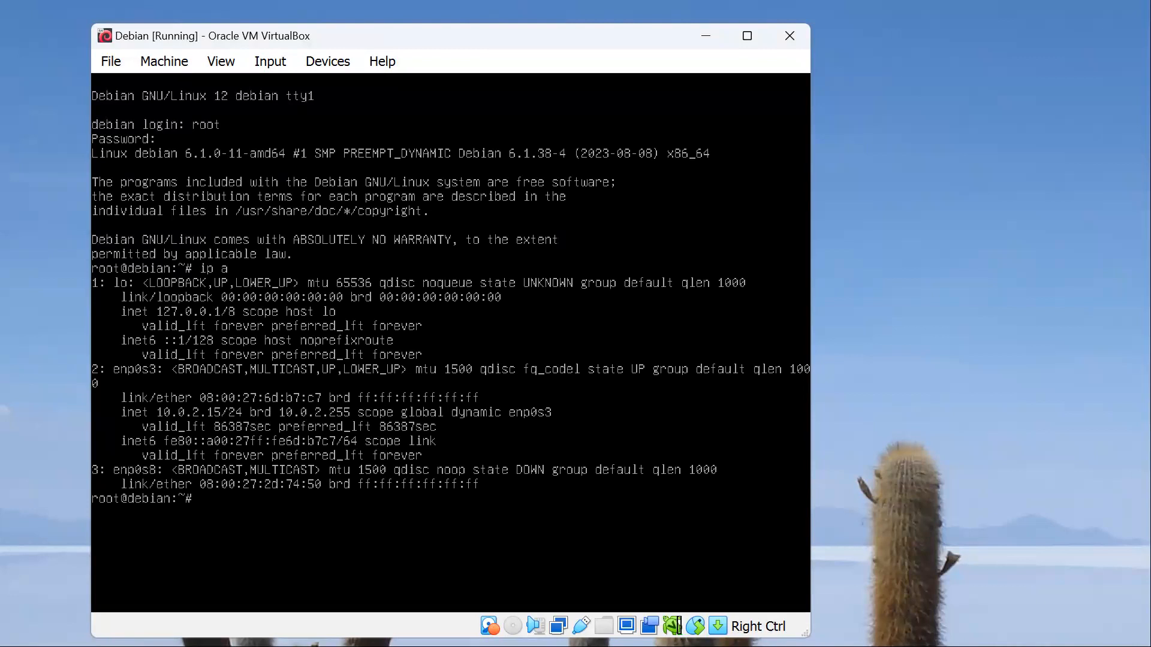
# Step: Open the file /etc/network/interfaces in nano
pyautogui.write('nano /etc/network/interfaces')
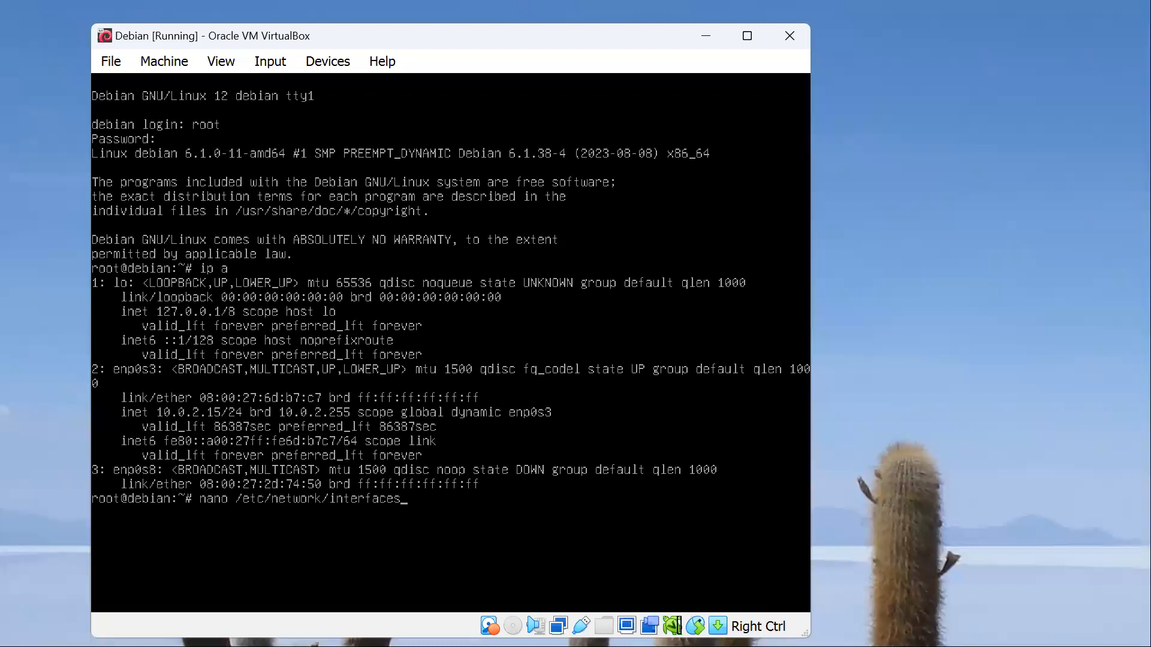
pyautogui.press('Return')
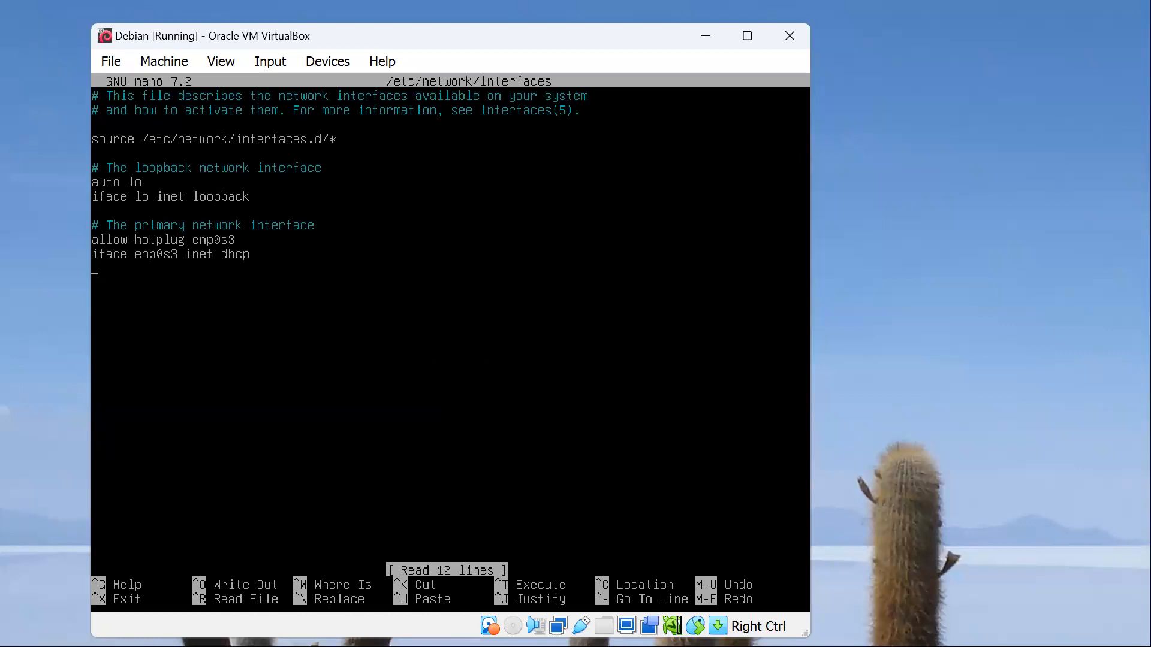
# Step: Add a comment line introducing the secondary network interface at the end of the file, after a blank line
pyautogui.press('Down')
pyautogui.press('Return')
pyautogui.write('# Th')
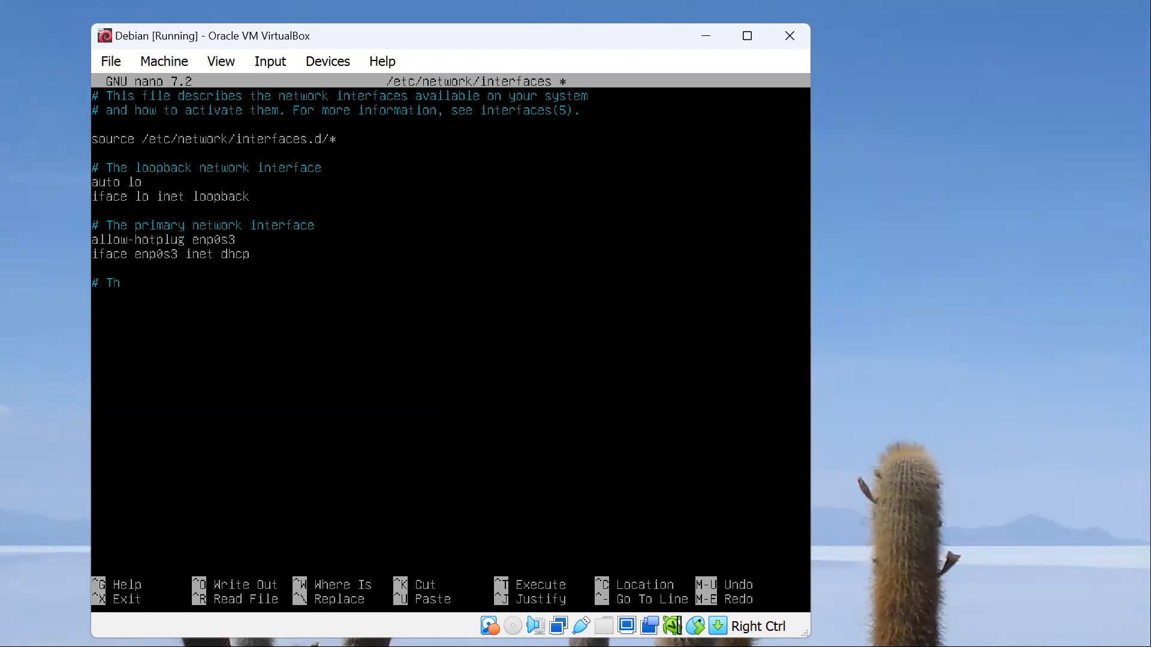
pyautogui.write('e secondary netwrok i')
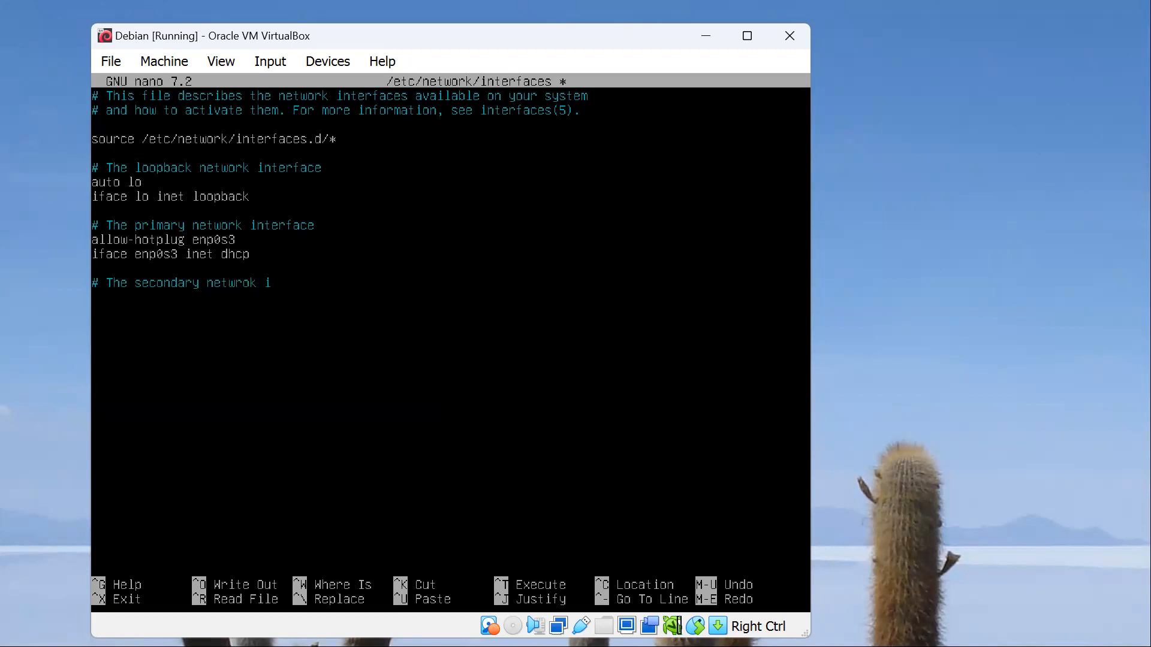
pyautogui.write('nterface ')
pyautogui.write('allow')
pyautogui.write('-hotplu')
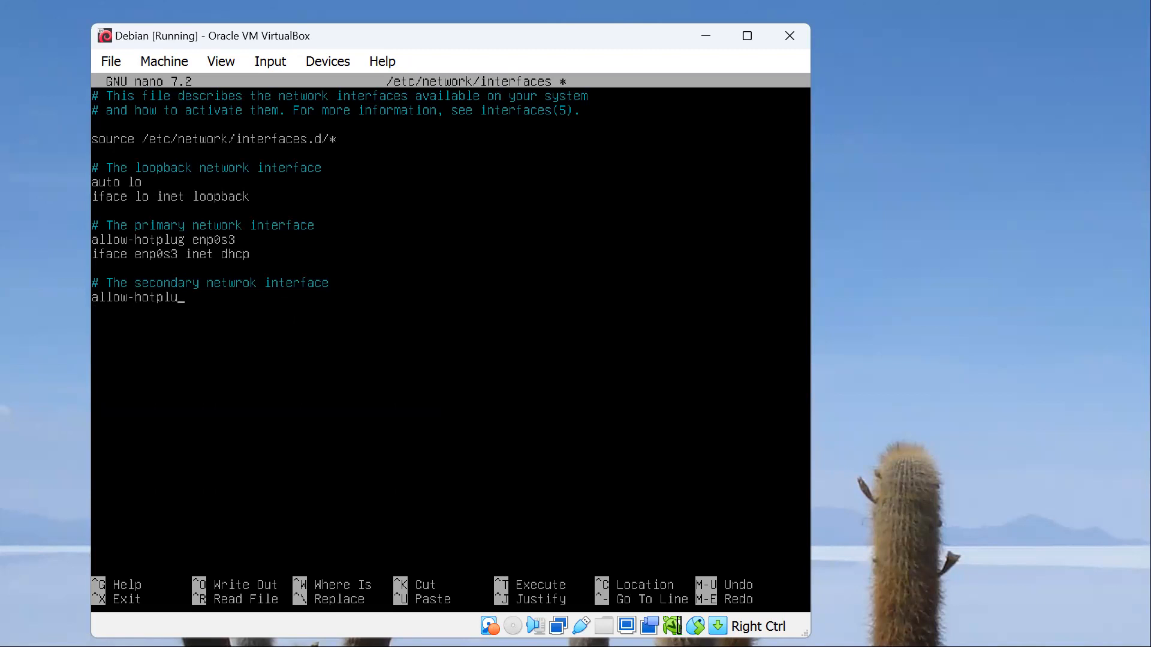
pyautogui.write('g enp0s8')
# Step: Add the line "allow-hotplug enp0s8" below the new comment and correct the comment's spelling of "network"
pyautogui.press('Delete')
pyautogui.press('BackSpace')
pyautogui.write('or')
pyautogui.write('iface')
pyautogui.write(' en')
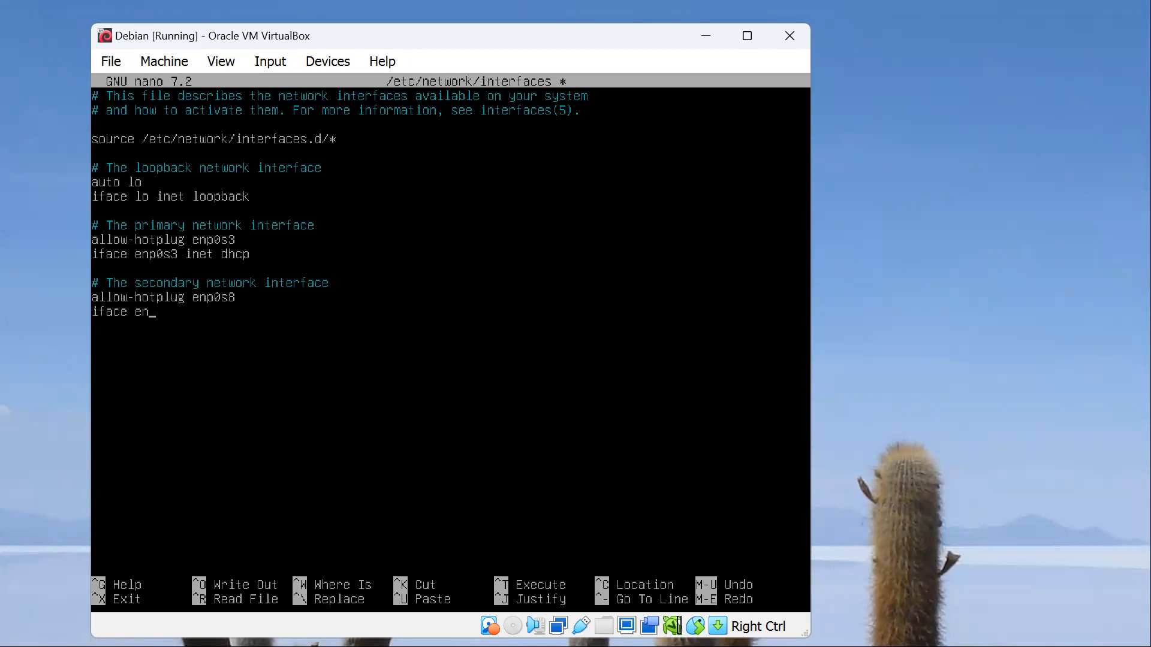
pyautogui.write('p0s8 inet dhcp')
# Step: Add the line "iface enp0s8 inet dhcp" for the secondary interface, save the file and exit nano
pyautogui.hotkey('ctrl', 's')
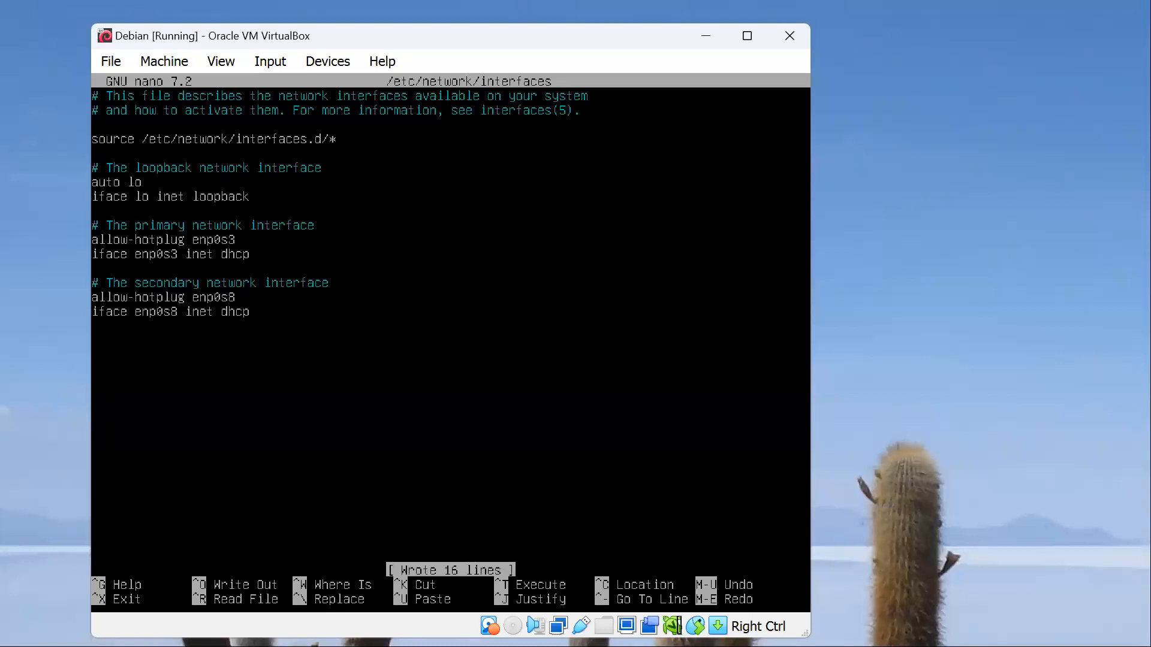
pyautogui.hotkey('ctrl', 'x')
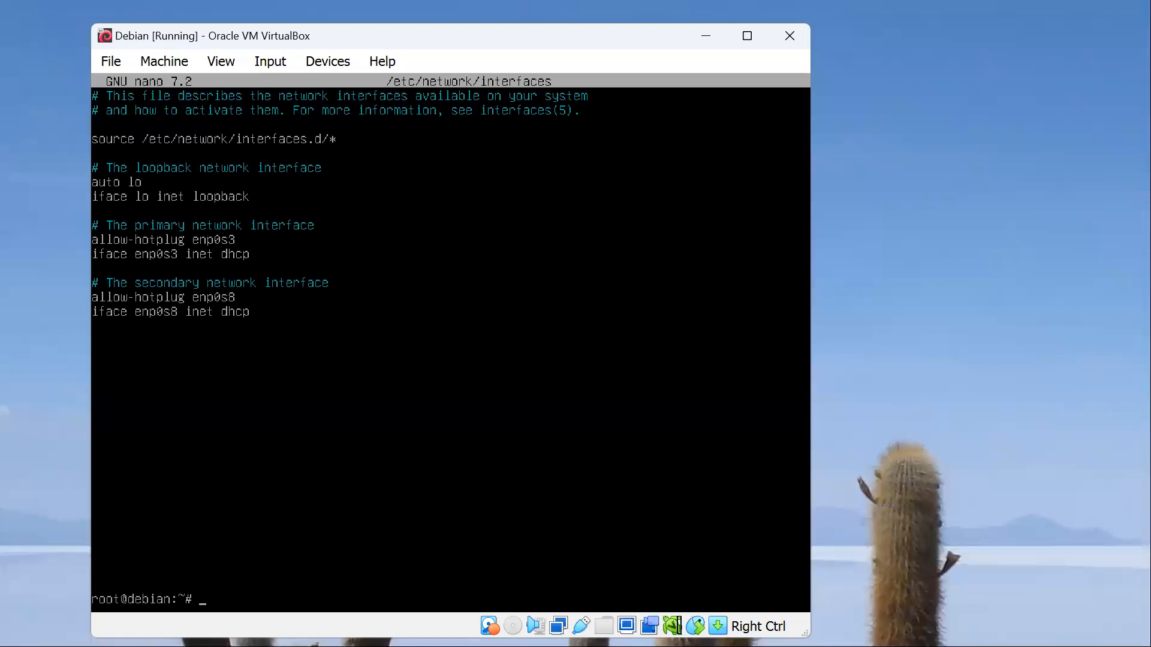
# Step: Make the regular user the owner of /var/www/html recursively with chown -R
pyautogui.write('chown -R harley /var')
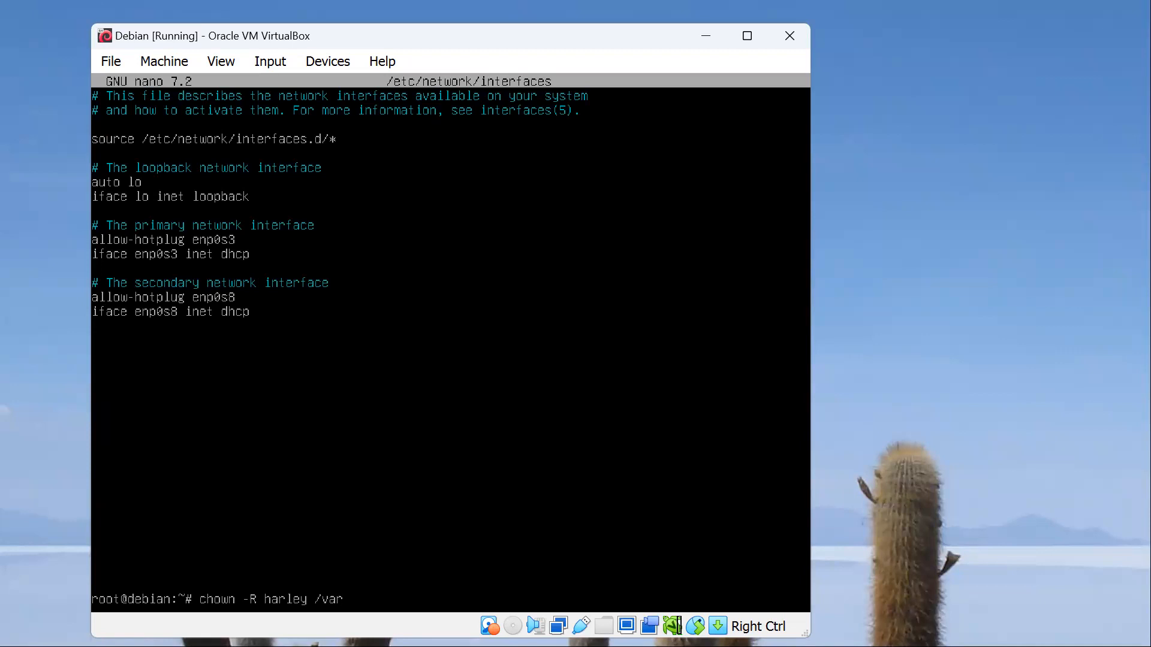
pyautogui.write('/www/html')
pyautogui.press('Return')
# Step: Set the permissions of the web root recursively with chmod -R 755 /var/www/html
pyautogui.write('chmod')
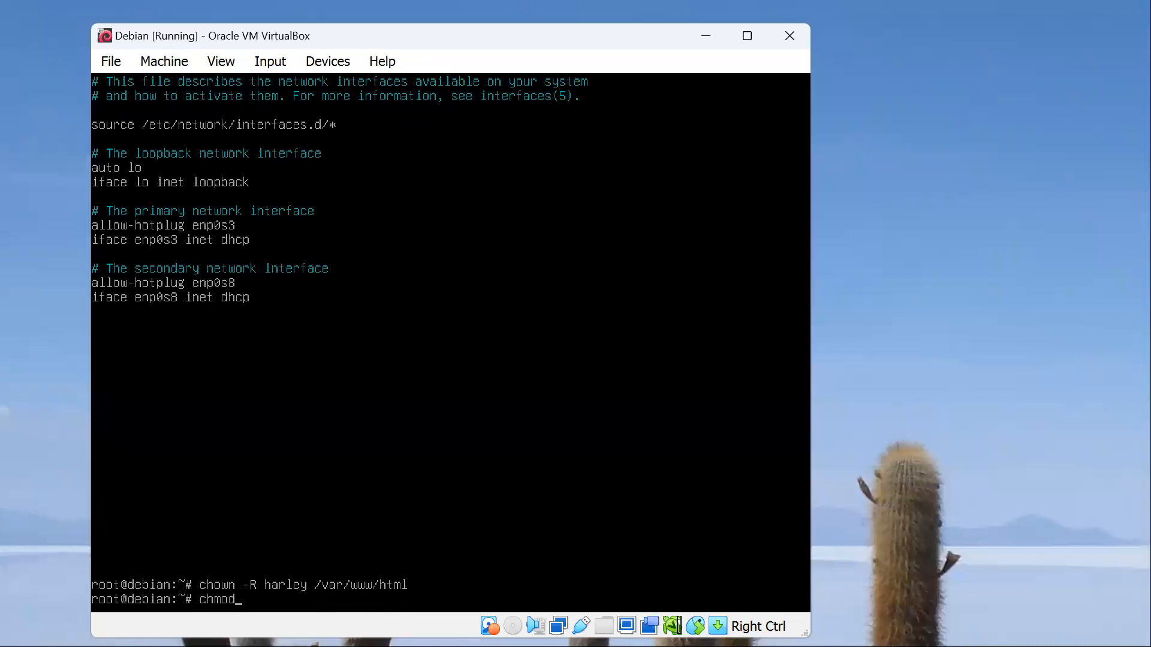
pyautogui.write(' -R 755')
pyautogui.write('var/www/html')
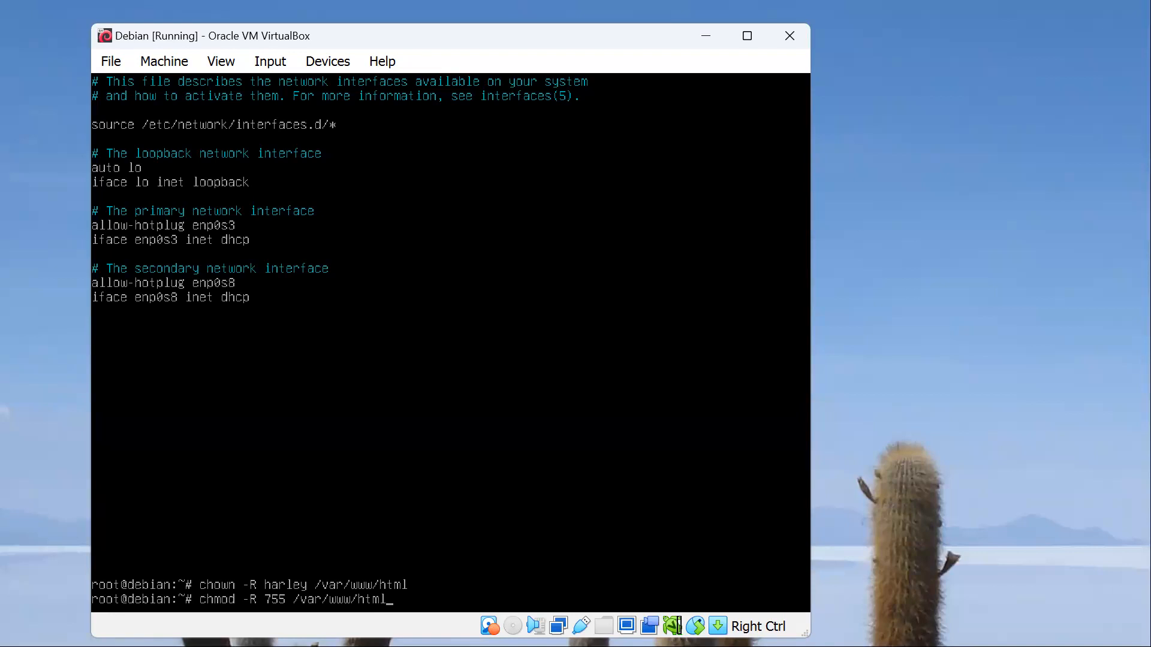
pyautogui.press('Return')
pyautogui.press('Return')
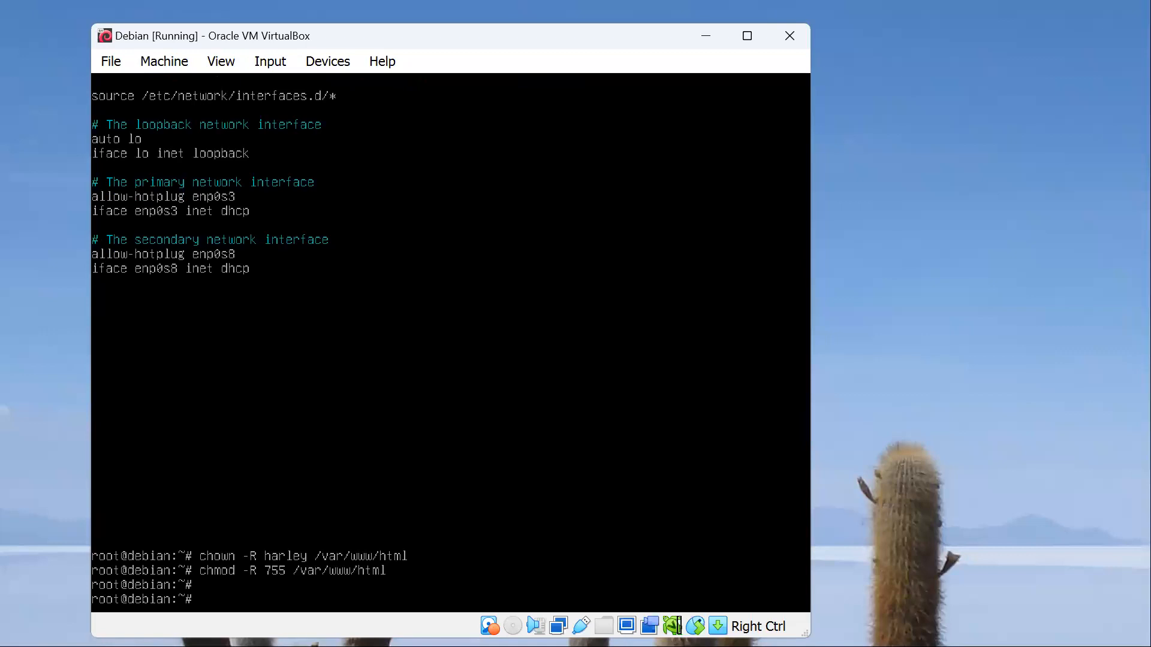
# Step: Reboot the virtual machine and boot the default Debian GNU/Linux entry
pyautogui.write('reboot')
pyautogui.press('Return')
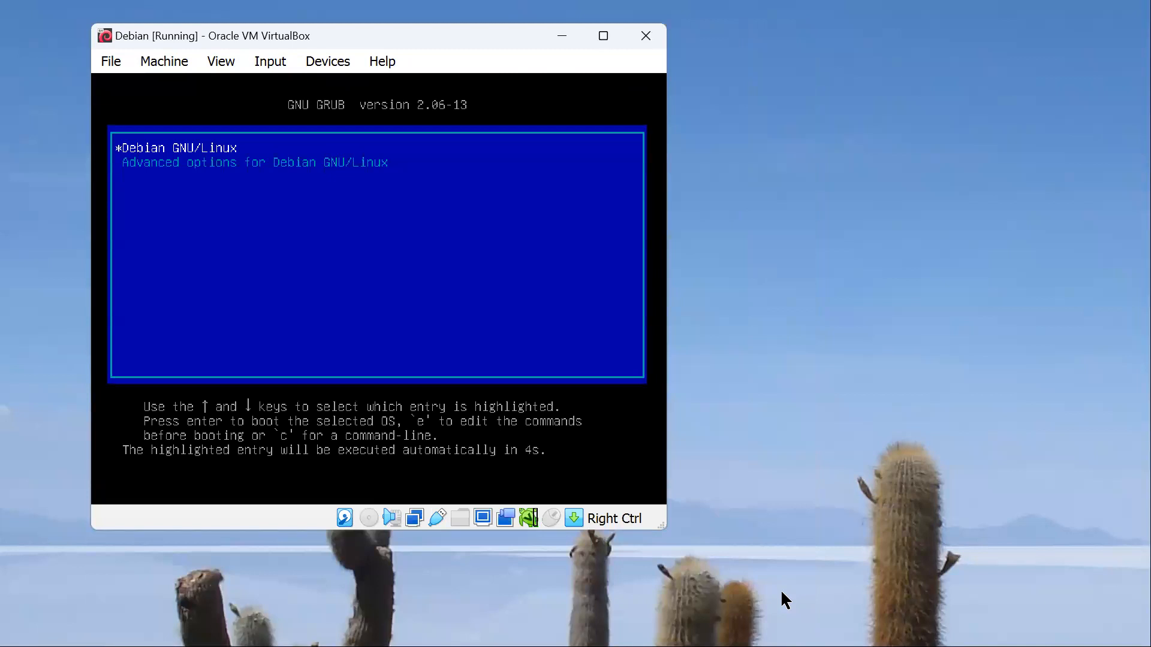
pyautogui.press('Return')
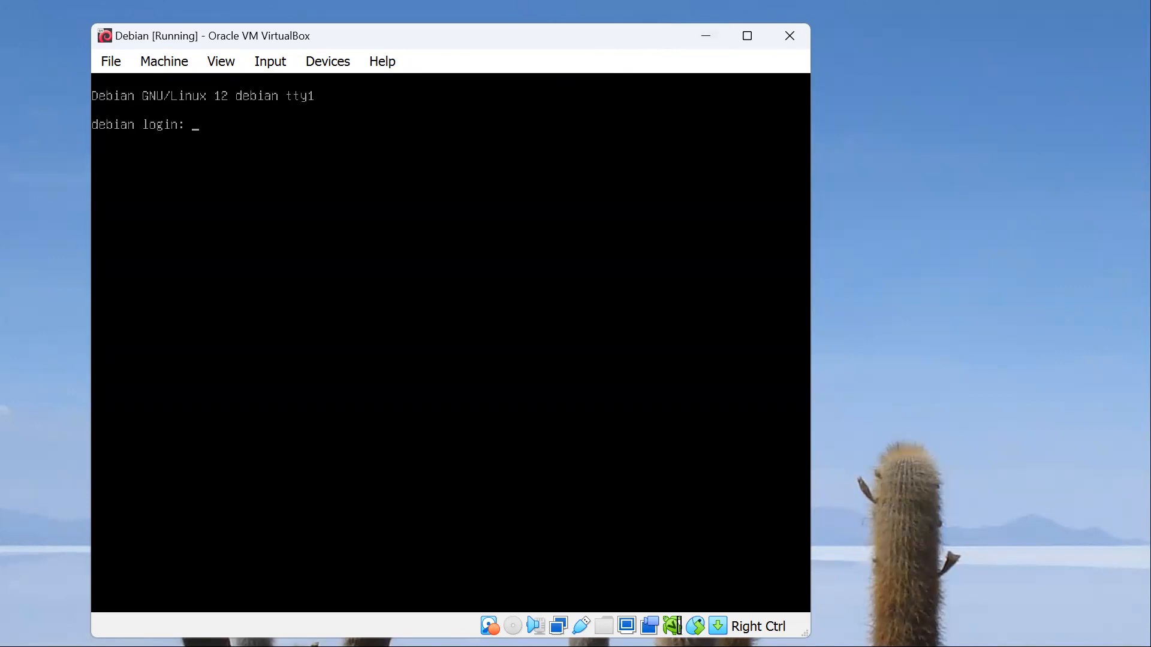
# Step: Open a Command Prompt on the Windows host
pyautogui.press('super')
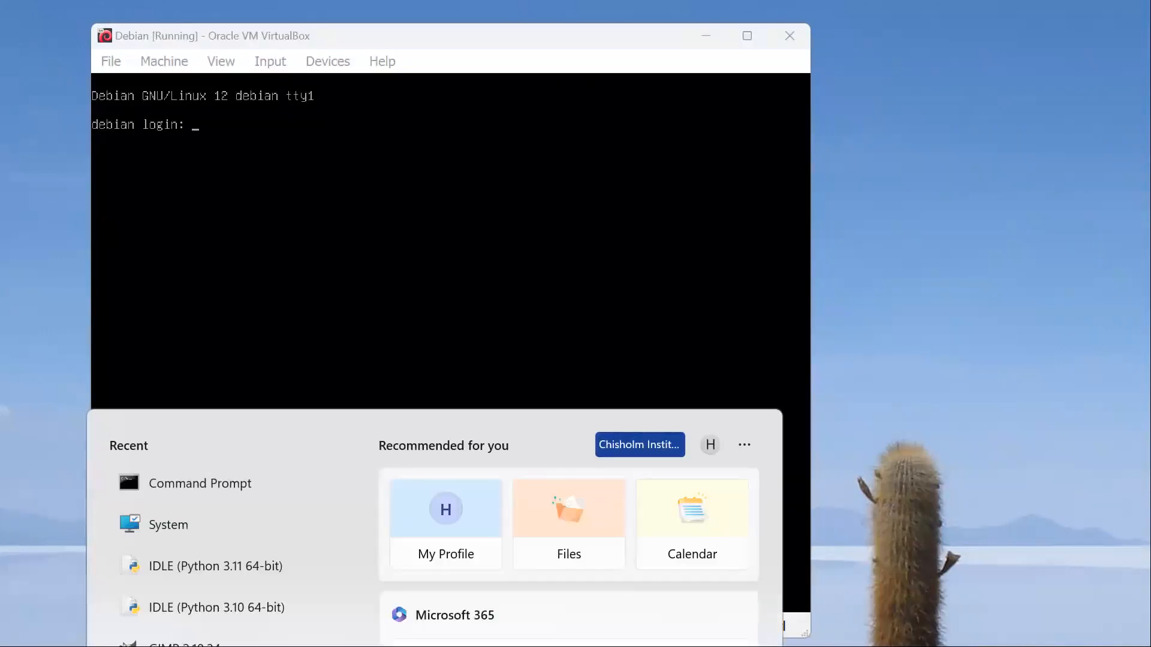
pyautogui.write('cmd')
pyautogui.press('Return')
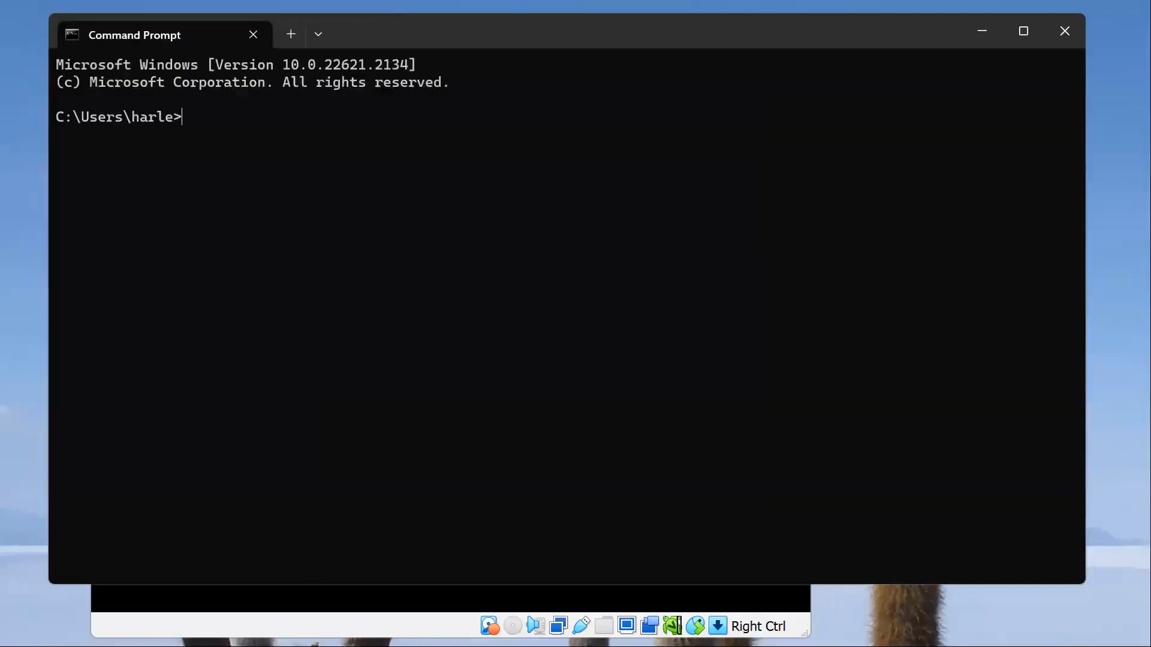
# Step: Log in to the virtual machine as root with the account password and list its network addresses with ip a
pyautogui.click(313, 592)
pyautogui.write('root')
pyautogui.press('Return')
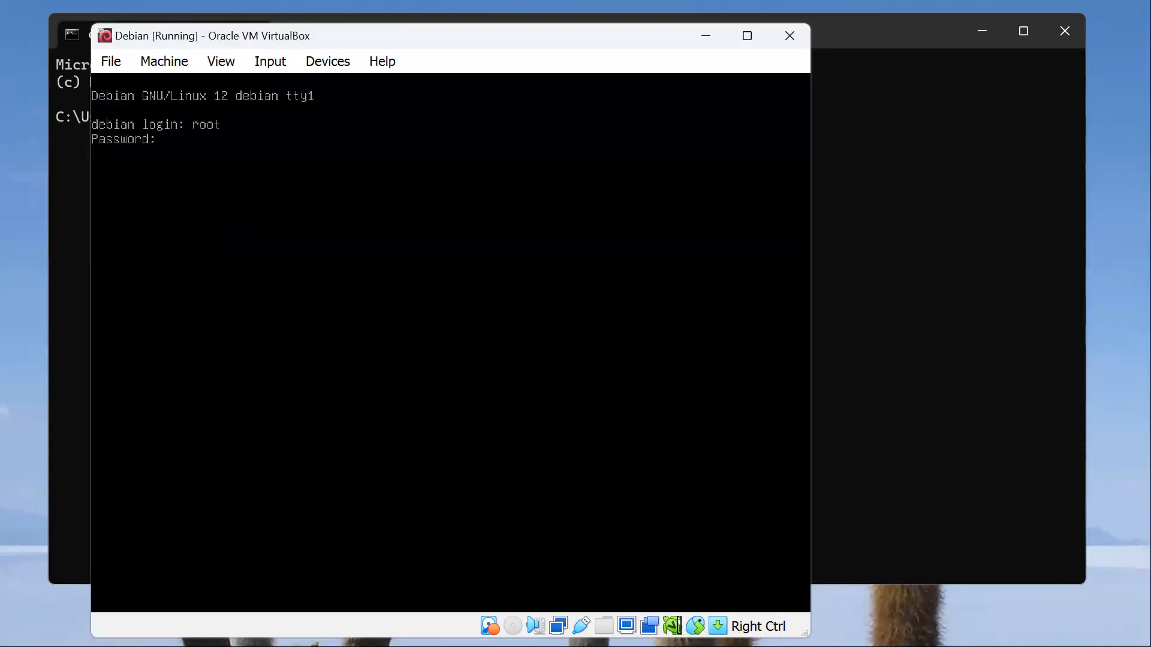
pyautogui.press('Return')
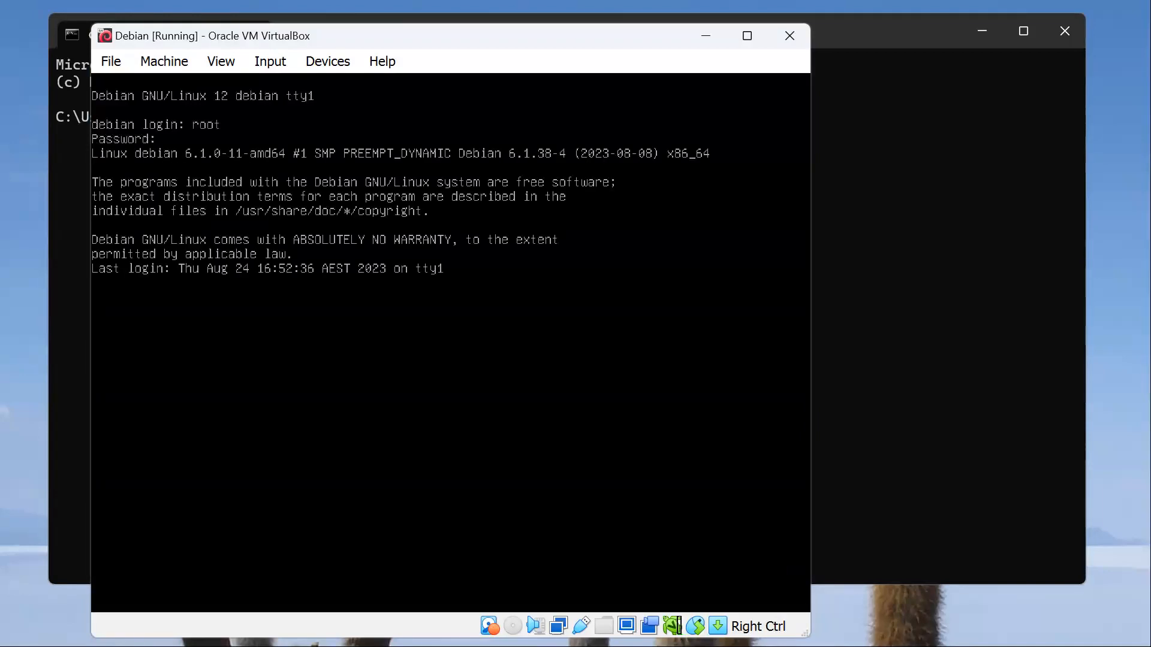
pyautogui.write('ip a')
pyautogui.press('Return')
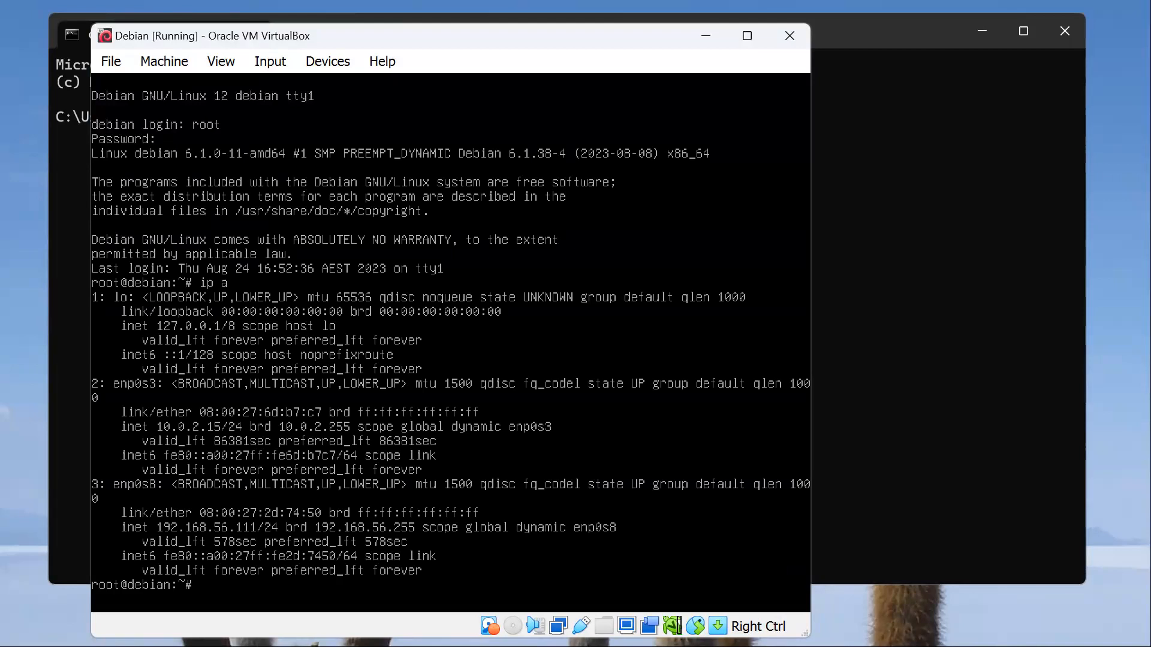
# Step: Try to connect from the host's Command Prompt to 192.168.56.111 over SSH as the regular user
pyautogui.click(963, 251)
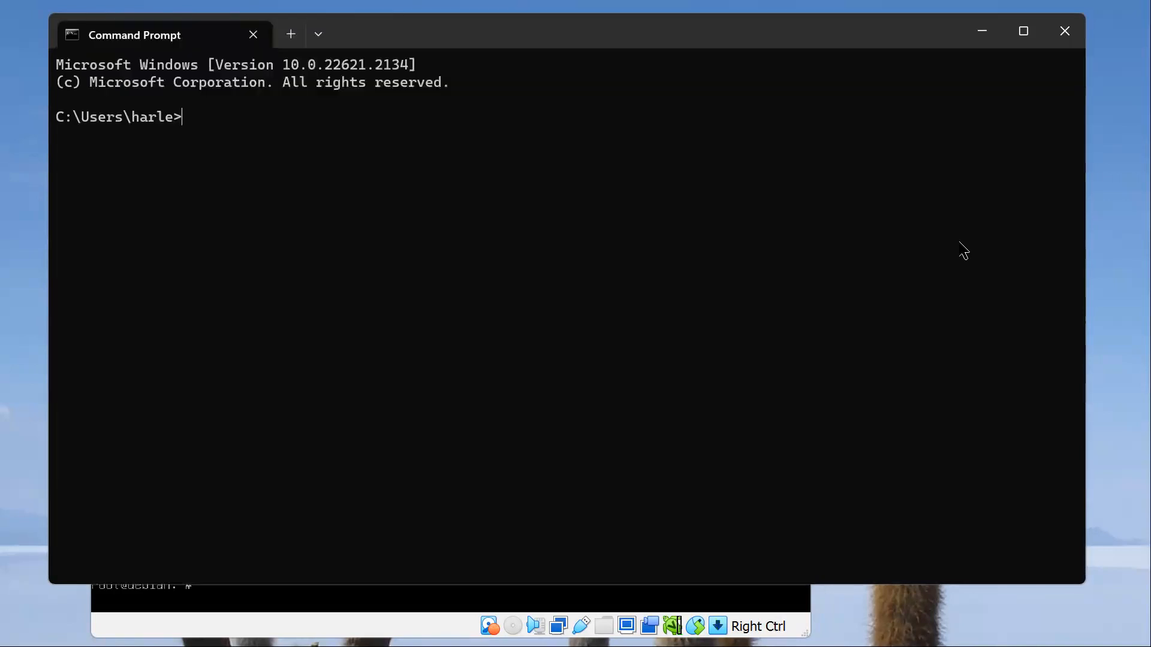
pyautogui.write('ssh harle')
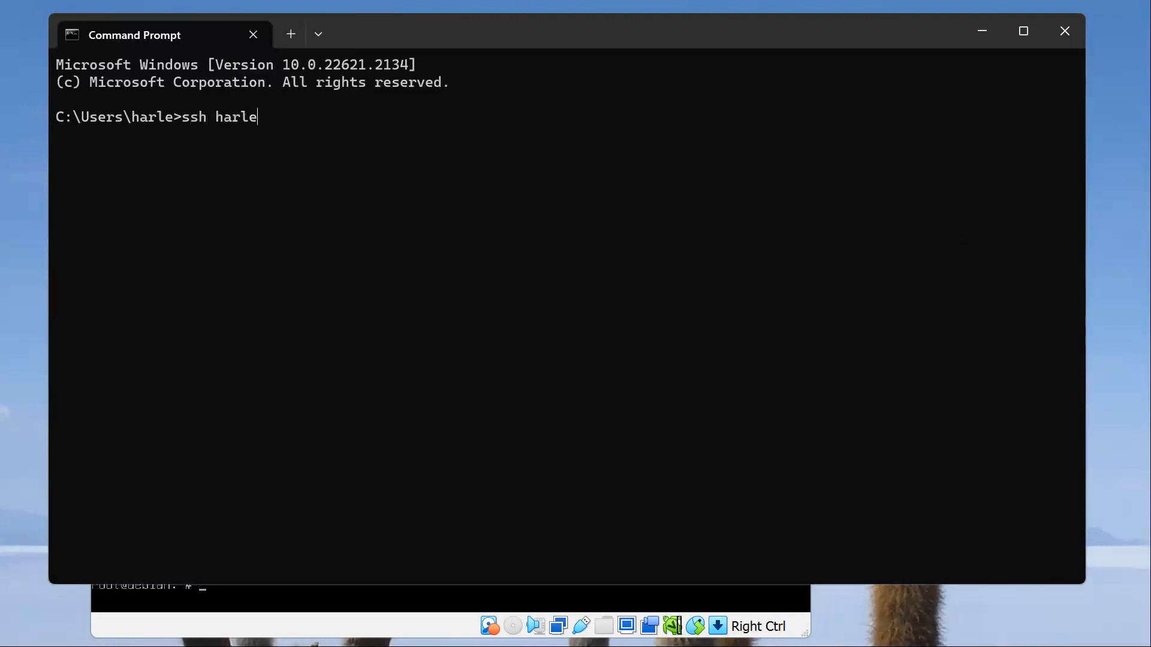
pyautogui.write('y@192.168.56.111')
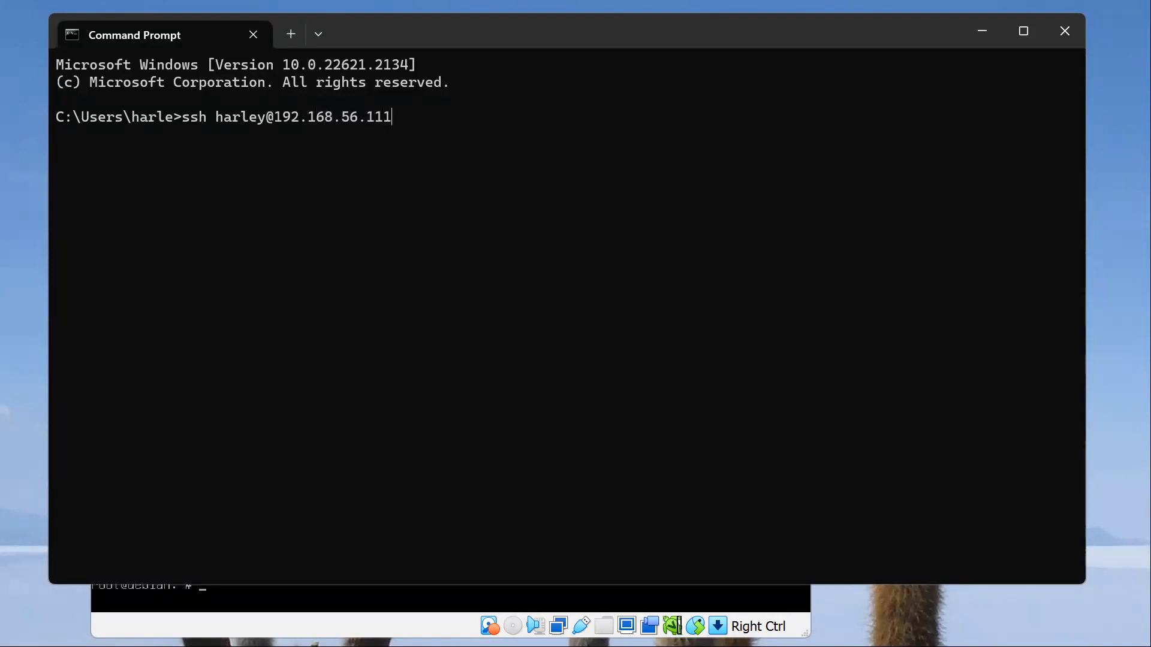
pyautogui.press('Return')
# Step: Return to the virtual machine and recheck its network addresses by running ip a again
pyautogui.hotkey('alt', 'Tab')
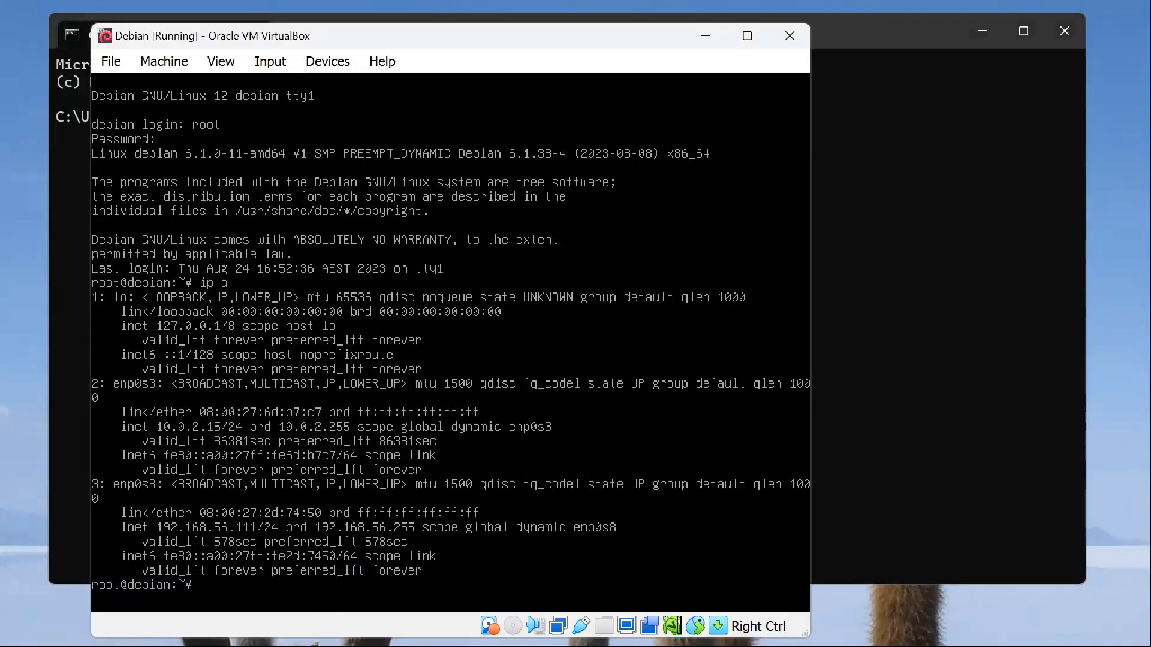
pyautogui.click(863, 477)
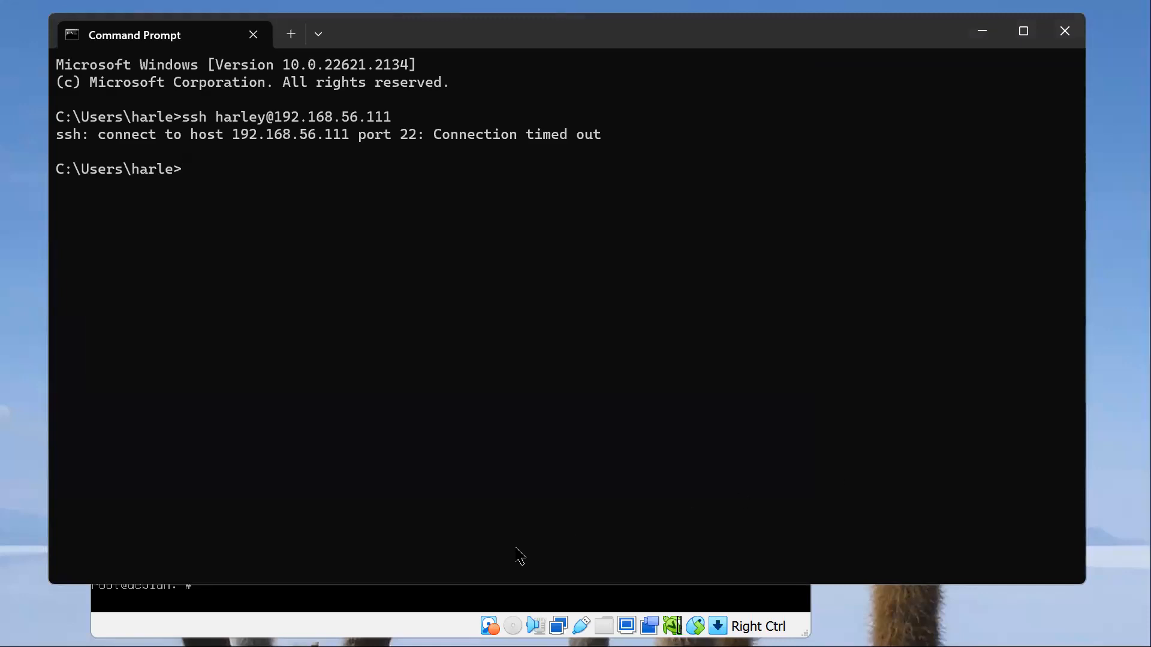
pyautogui.click(334, 617)
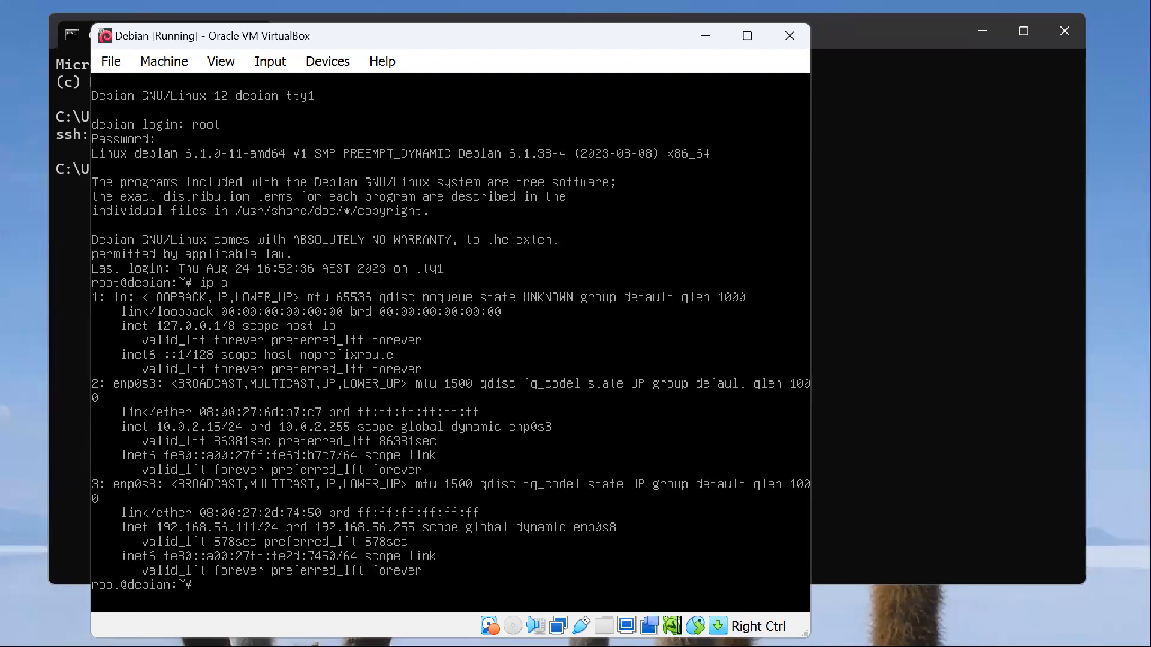
pyautogui.press('Up')
pyautogui.press('Return')
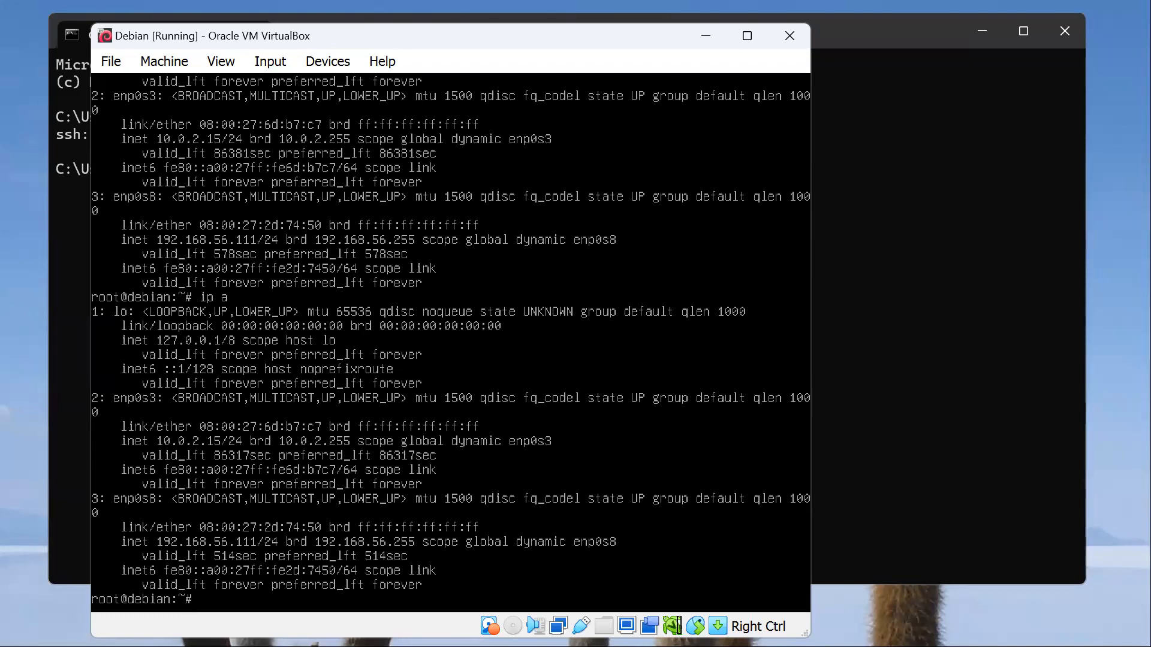
# Step: Retry the regular user's SSH connection from the Command Prompt, accept the host key with "yes" and enter the account password
pyautogui.click(911, 341)
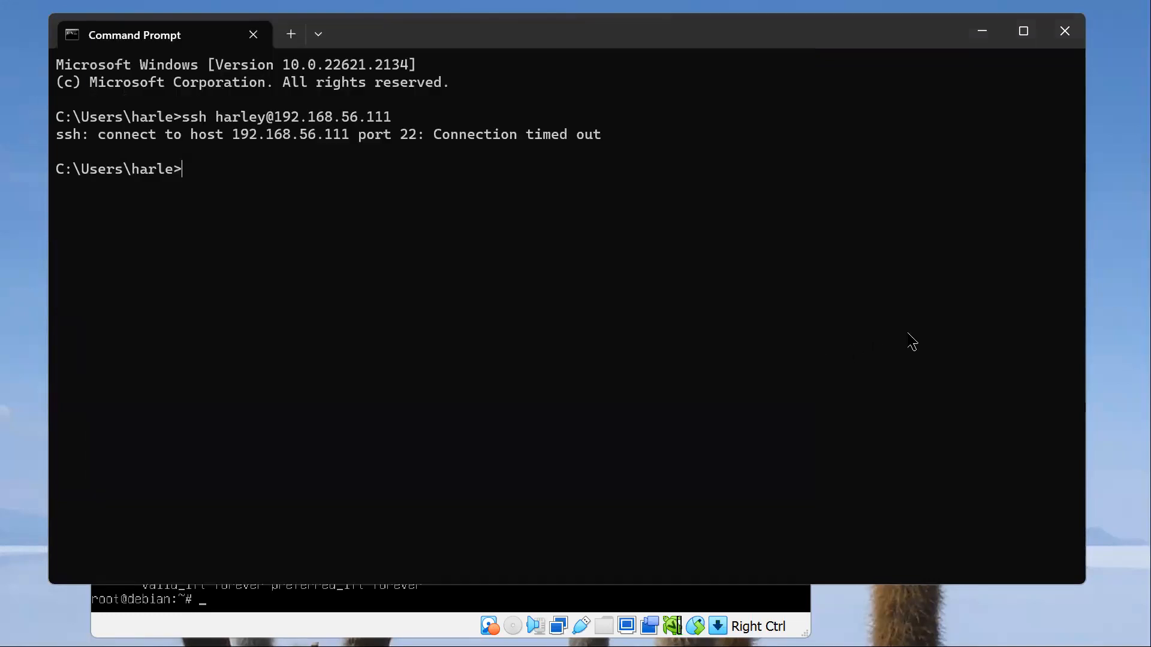
pyautogui.press('Up')
pyautogui.press('Return')
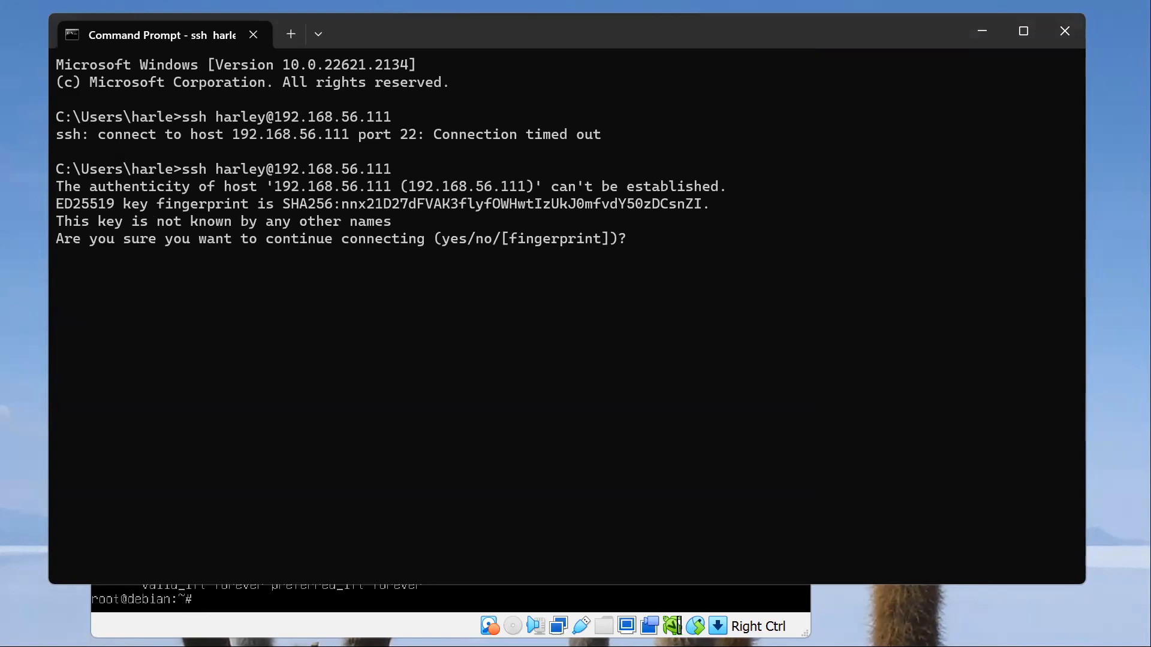
pyautogui.write('yes')
pyautogui.press('Return')
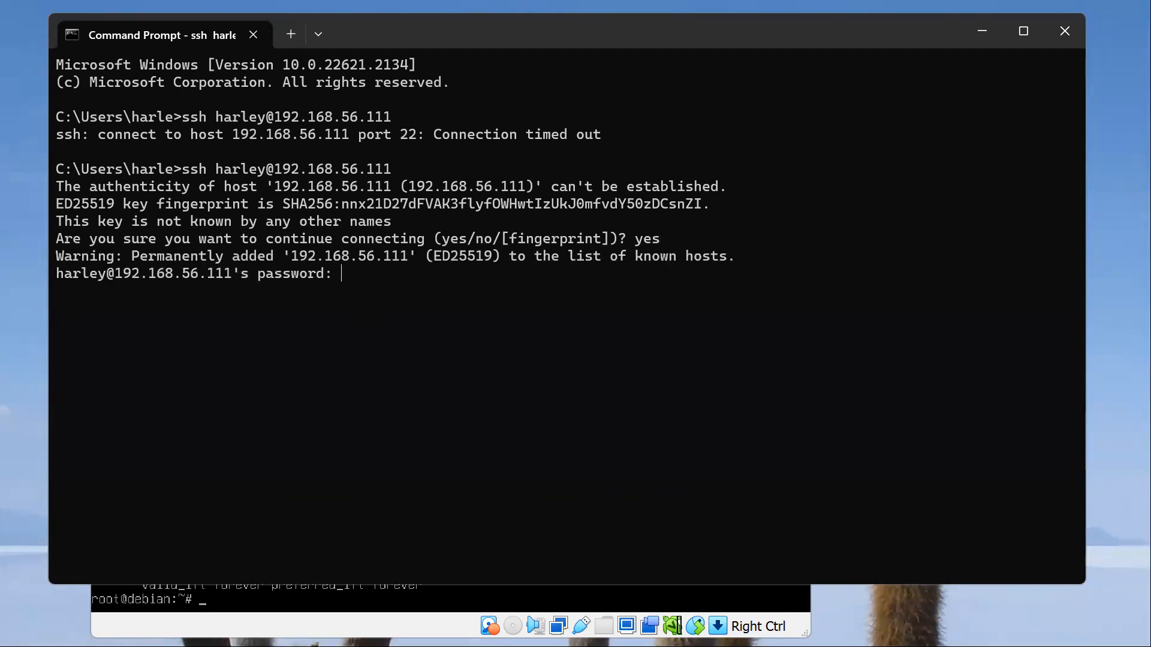
pyautogui.press('Return')
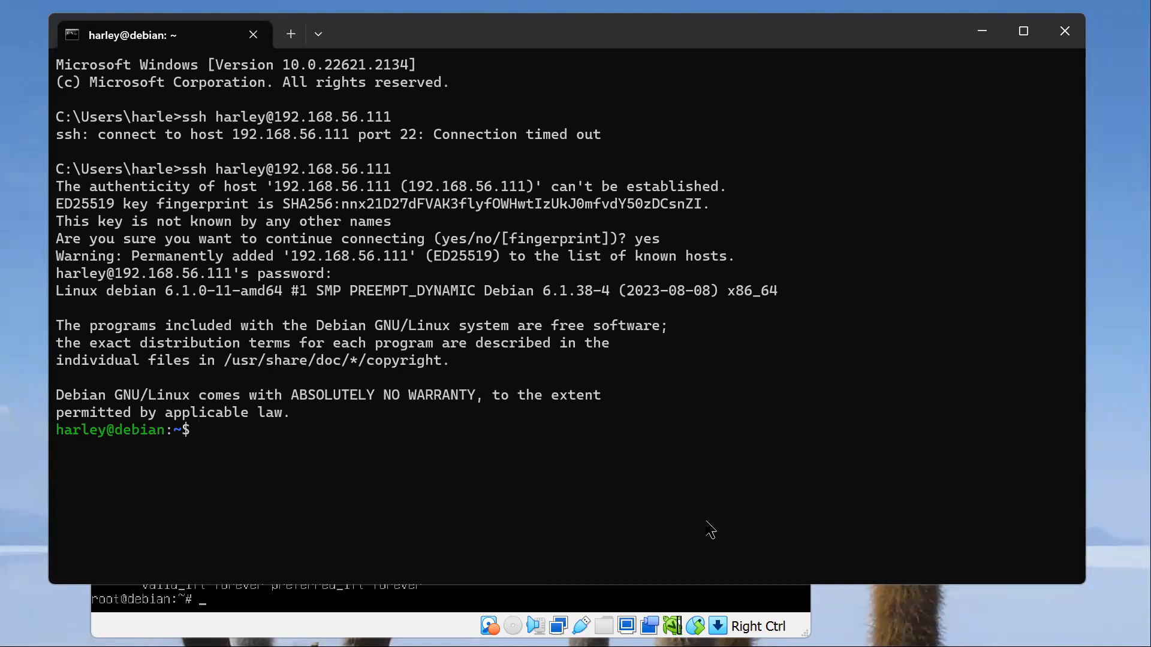
# Step: Minimise the virtual machine window, then change to /var/www/html in the SSH session and list its contents
pyautogui.click(451, 623)
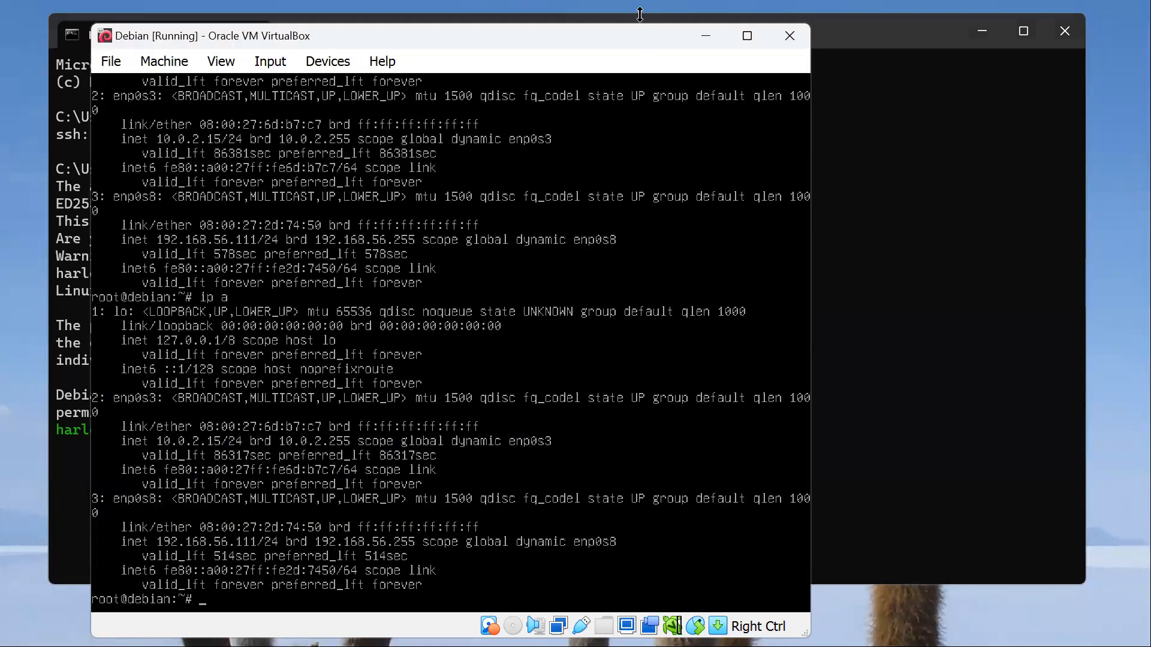
pyautogui.click(703, 36)
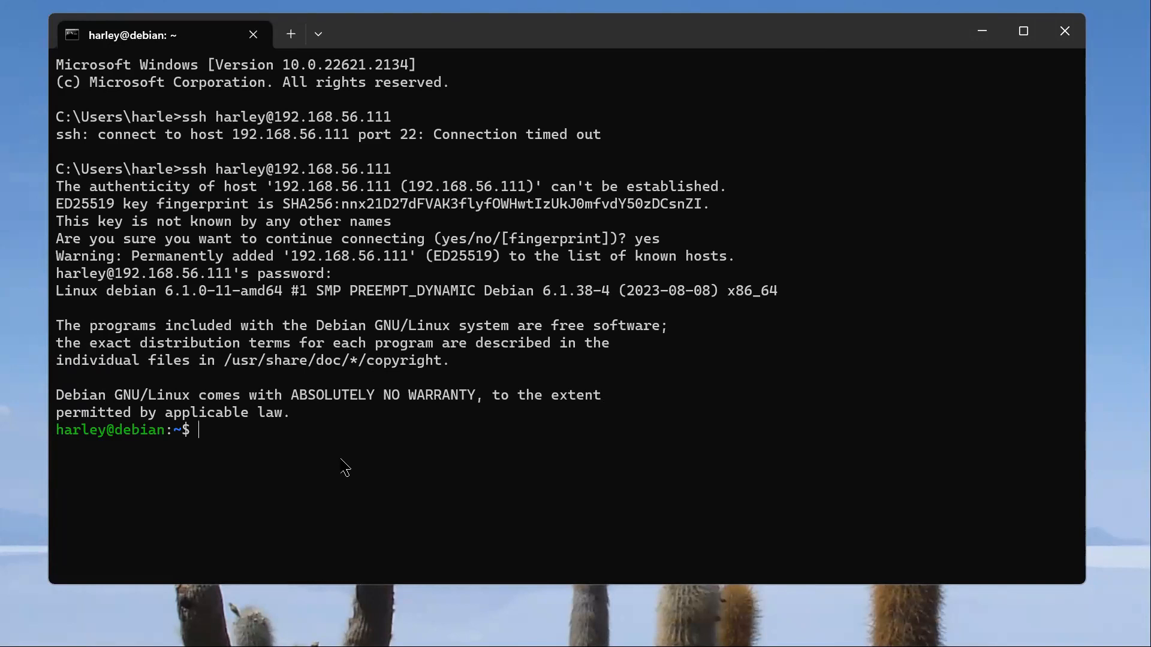
pyautogui.write('cd /var/www/html')
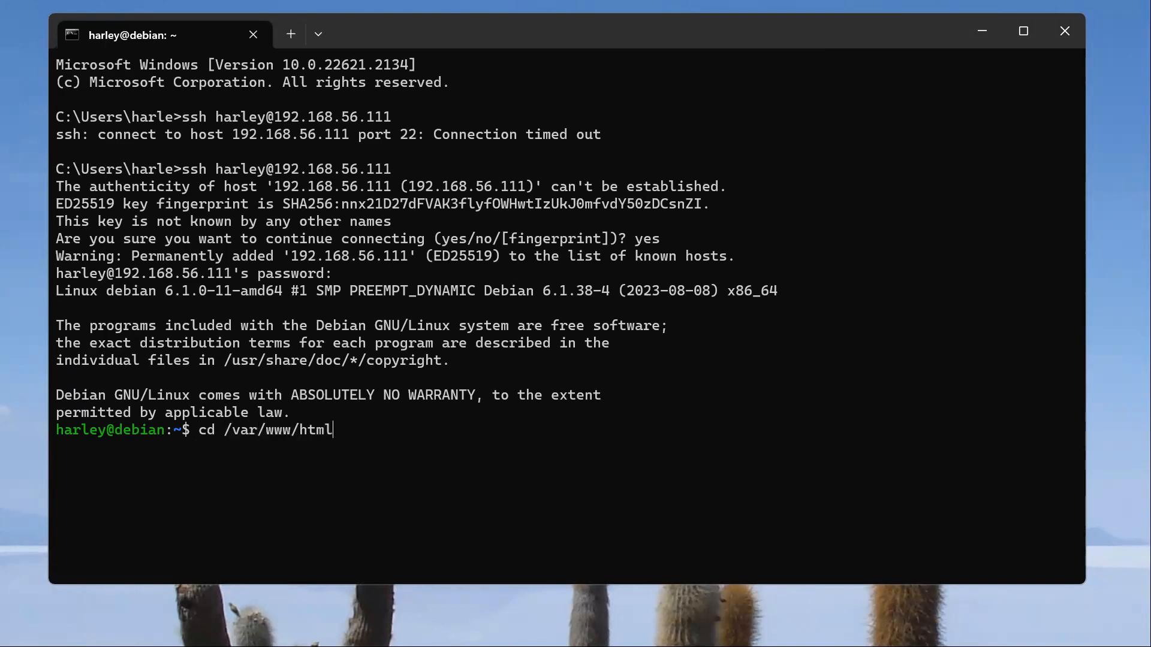
pyautogui.press('Return')
pyautogui.write('ls')
pyautogui.press('Return')
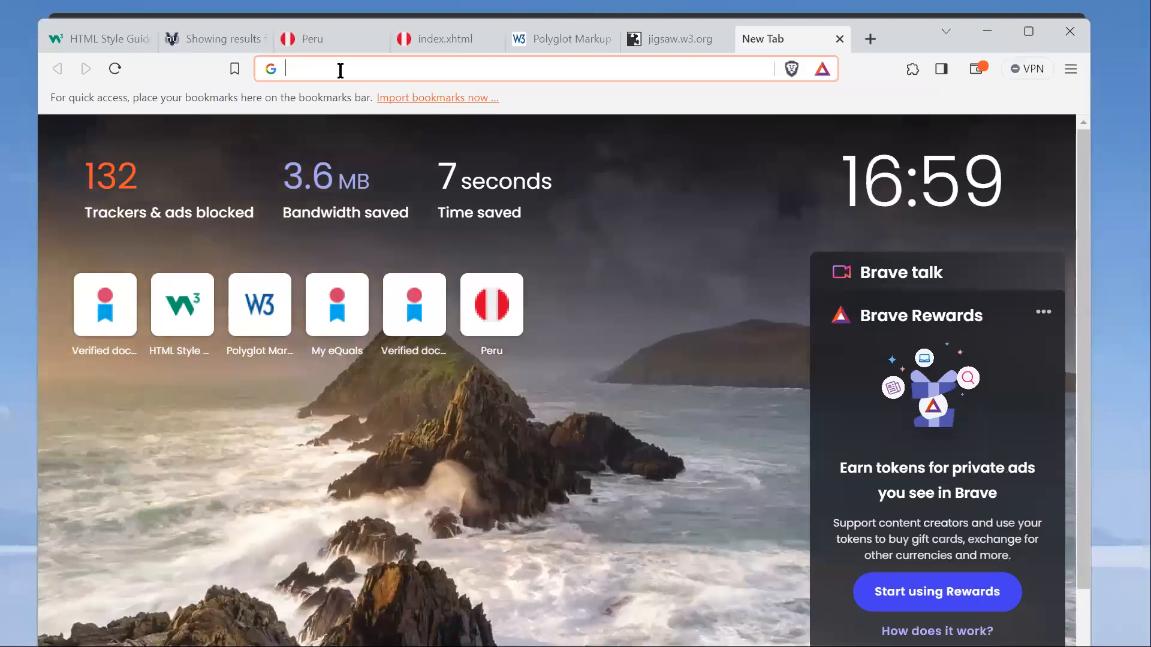
# Step: Open 192.168.56.111 in the Brave browser to check the web server's page, then minimise the browser
pyautogui.click(341, 70)
pyautogui.write('192.')
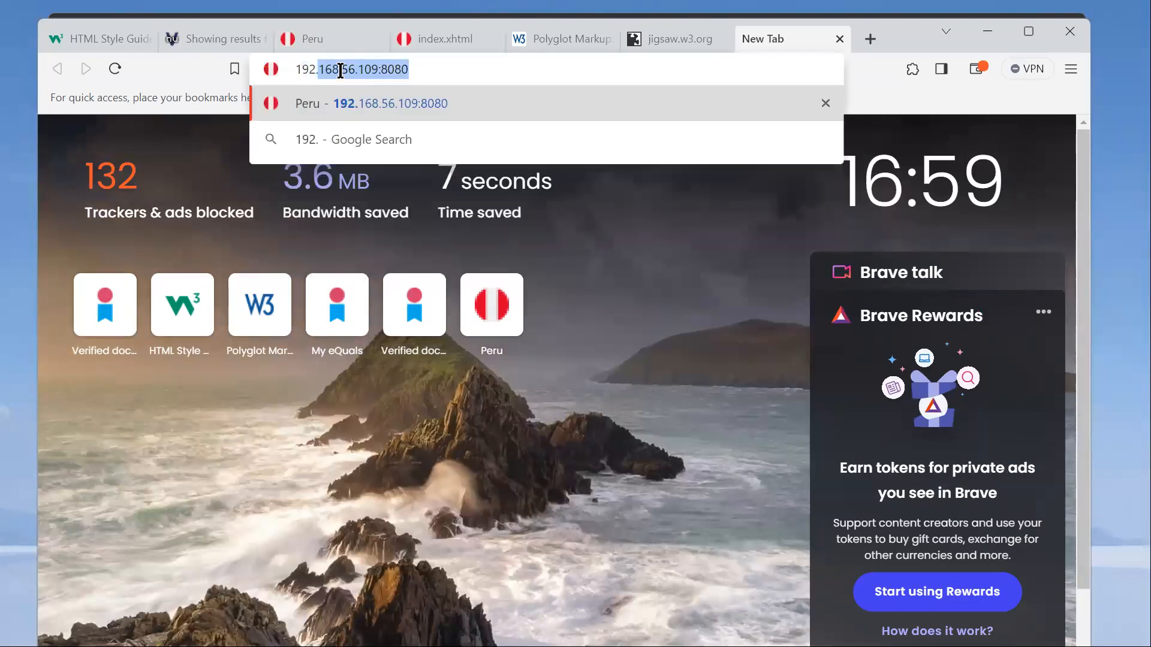
pyautogui.write('168.56.111')
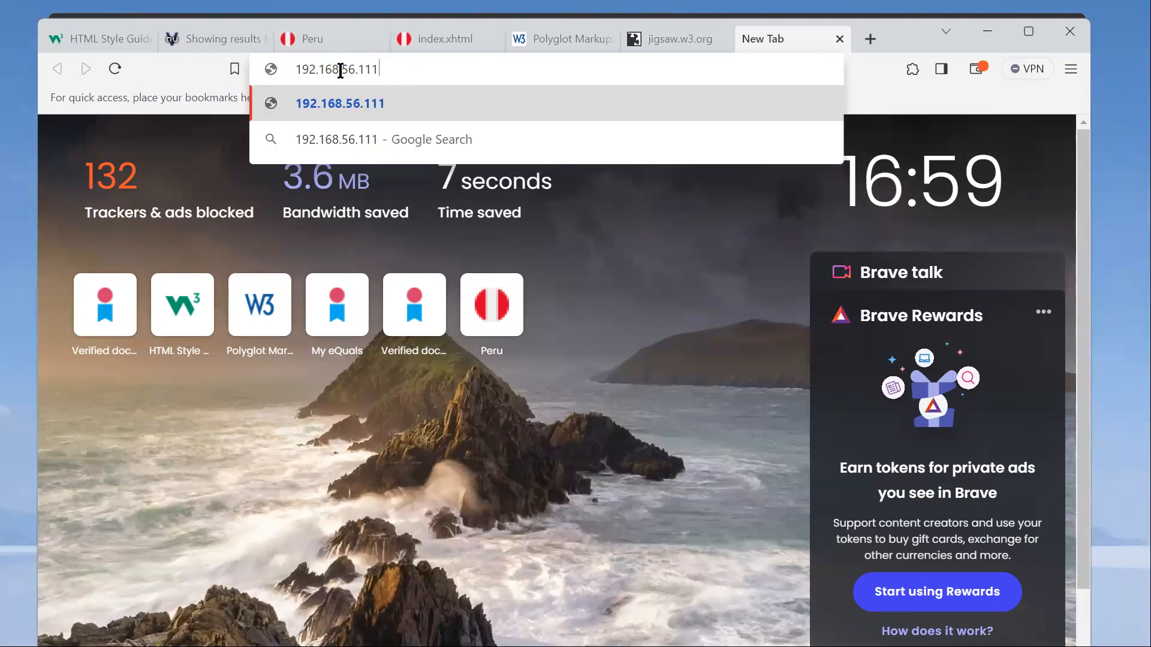
pyautogui.press('Return')
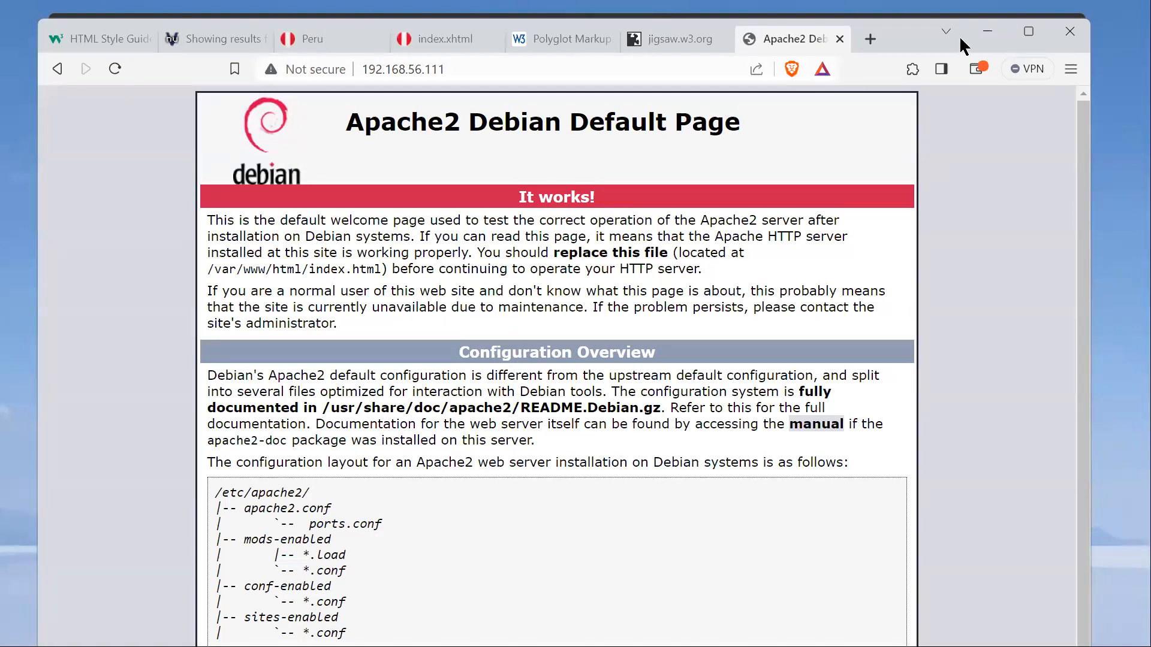
pyautogui.click(987, 31)
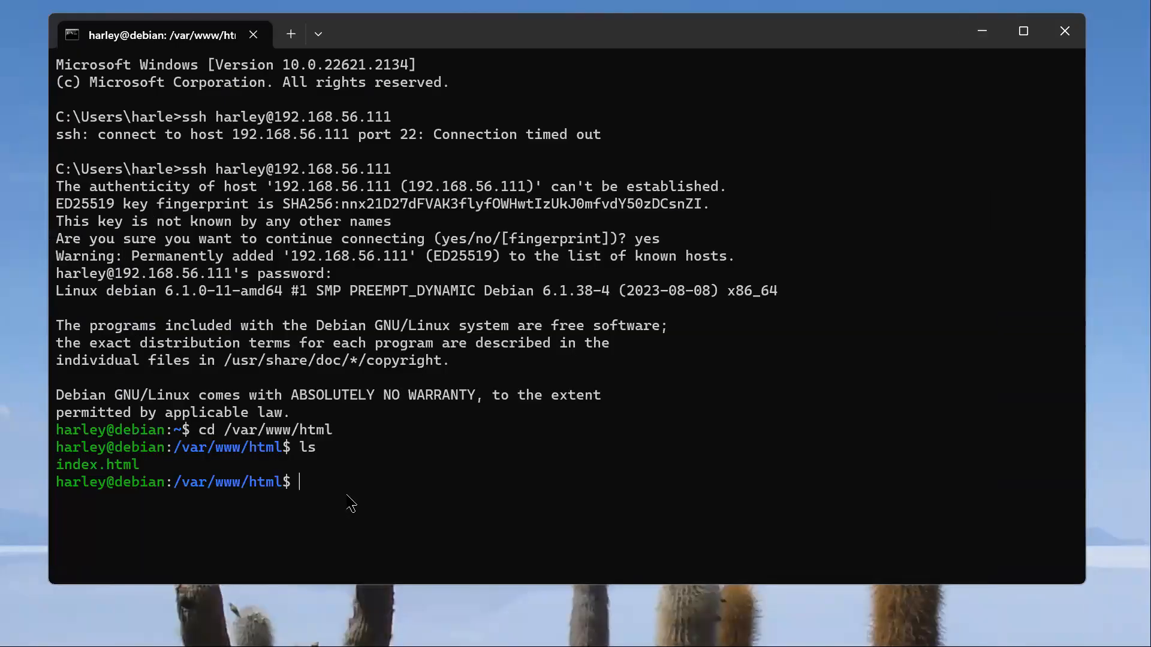
# Step: Rename index.html to old.html with mv and list the web root's files
pyautogui.write('mv in')
pyautogui.press('Tab')
pyautogui.write('old.html')
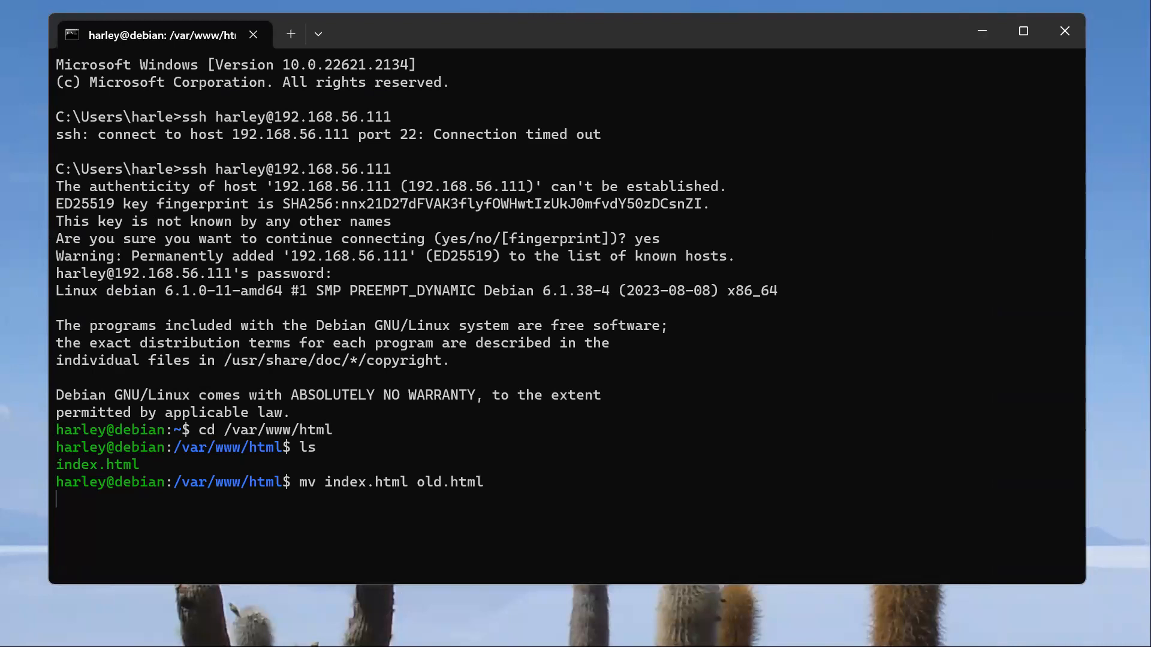
pyautogui.write('l')
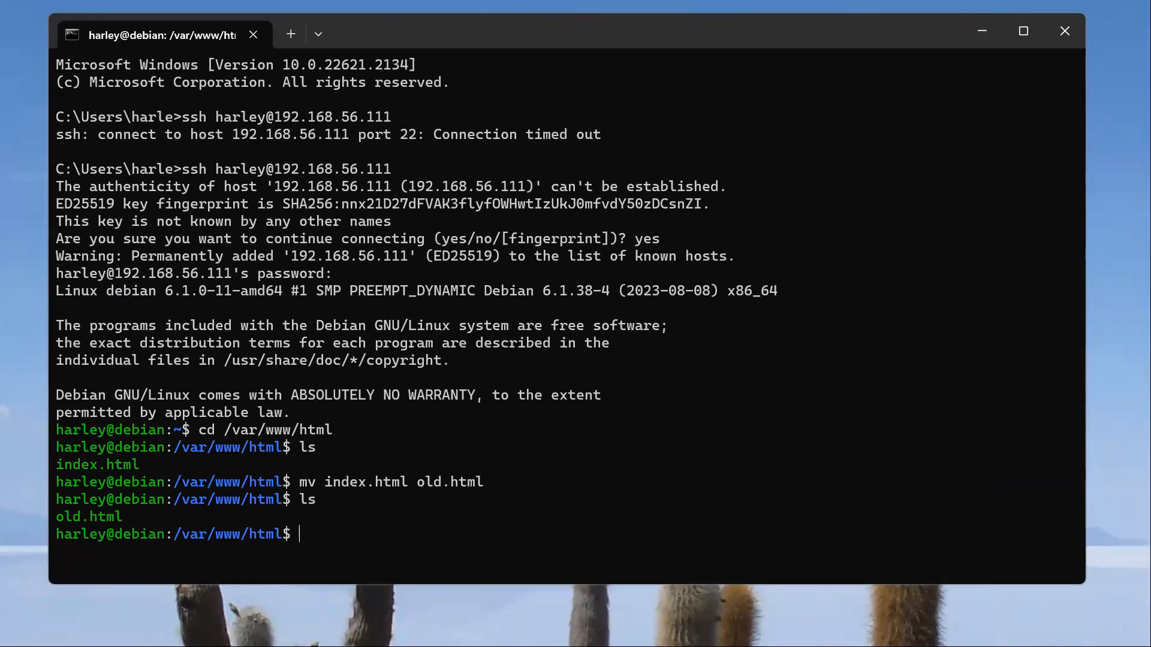
# Step: Open a new PowerShell session beside the SSH session and switch to the H: drive
pyautogui.click(291, 34)
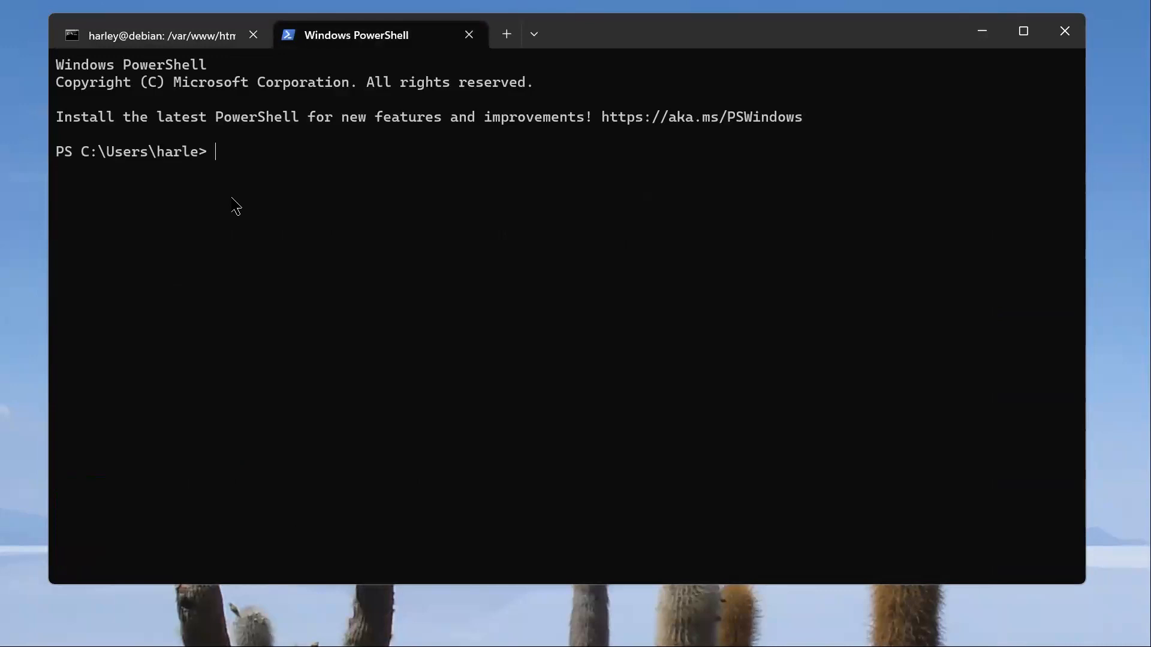
pyautogui.write('h:')
pyautogui.press('Return')
# Step: Change to the folder "Peru HTML-CSS (updated 07-07-2023)" and list its files with dir
pyautogui.write('cd ')
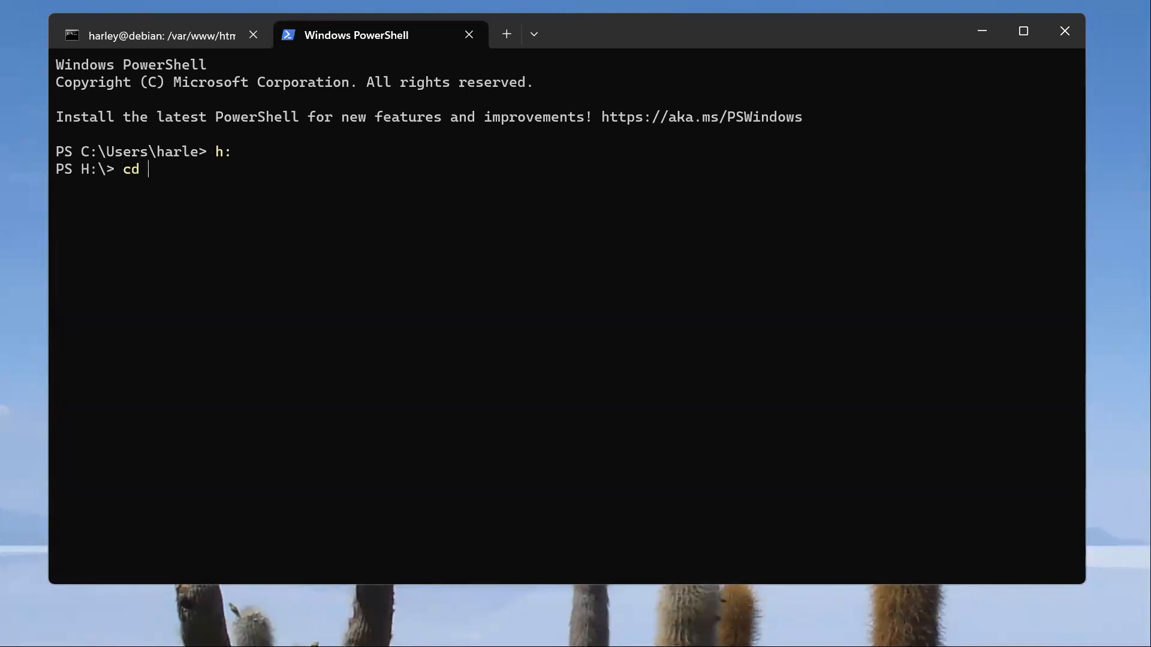
pyautogui.write('P')
pyautogui.press('Tab')
pyautogui.write('er')
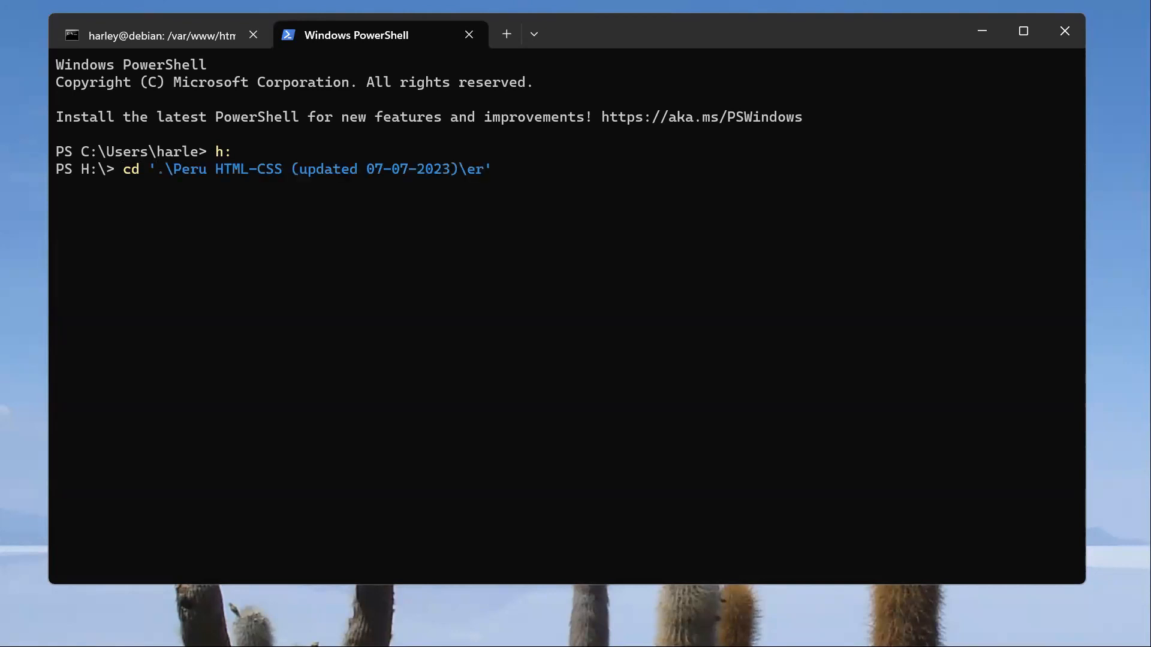
pyautogui.press('BackSpace')
pyautogui.press('BackSpace')
pyautogui.press('Return')
pyautogui.write('dir')
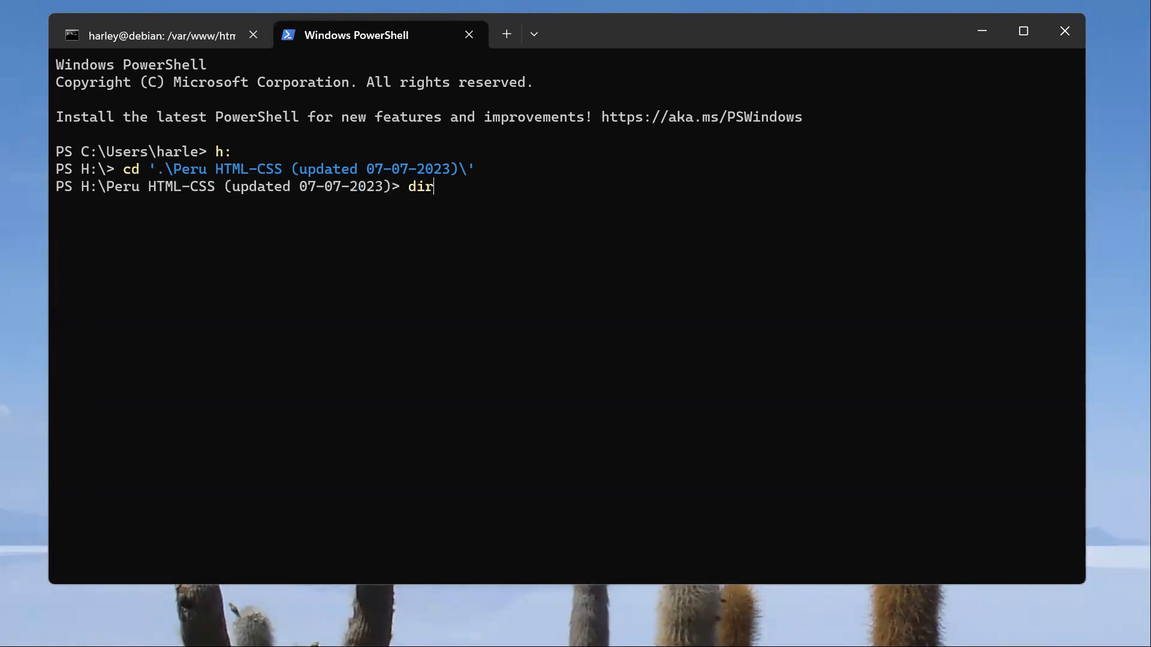
pyautogui.press('Return')
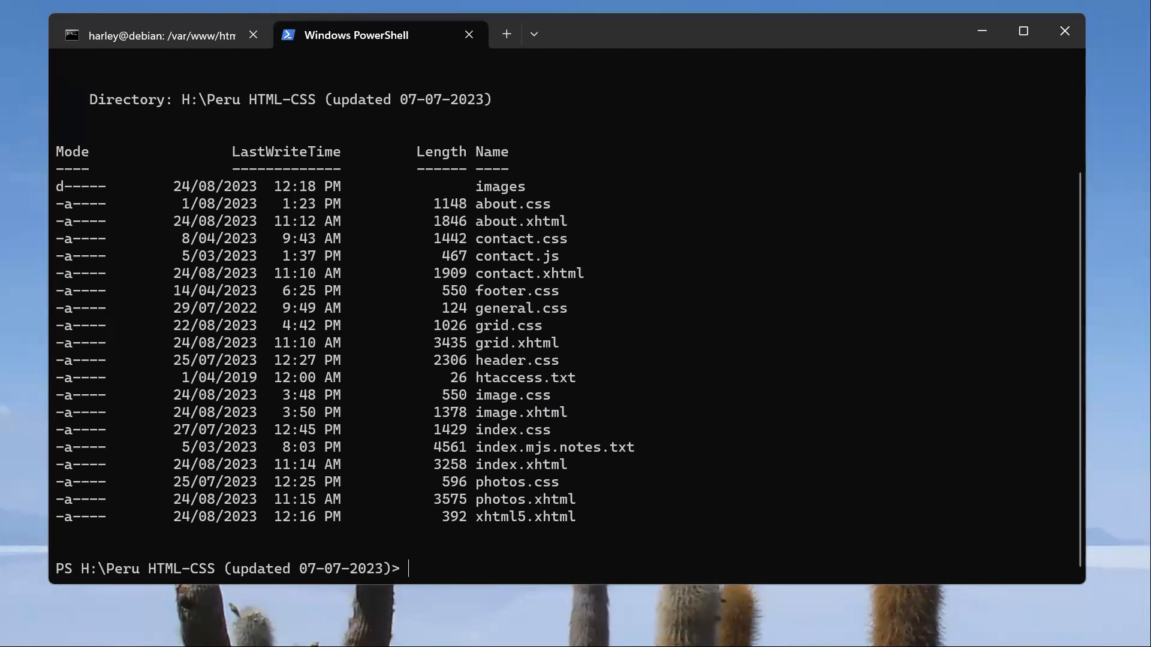
# Step: Open an SFTP session to the server at 192.168.56.111 with the user account and enter its account password
pyautogui.write('sftp harley@1926')
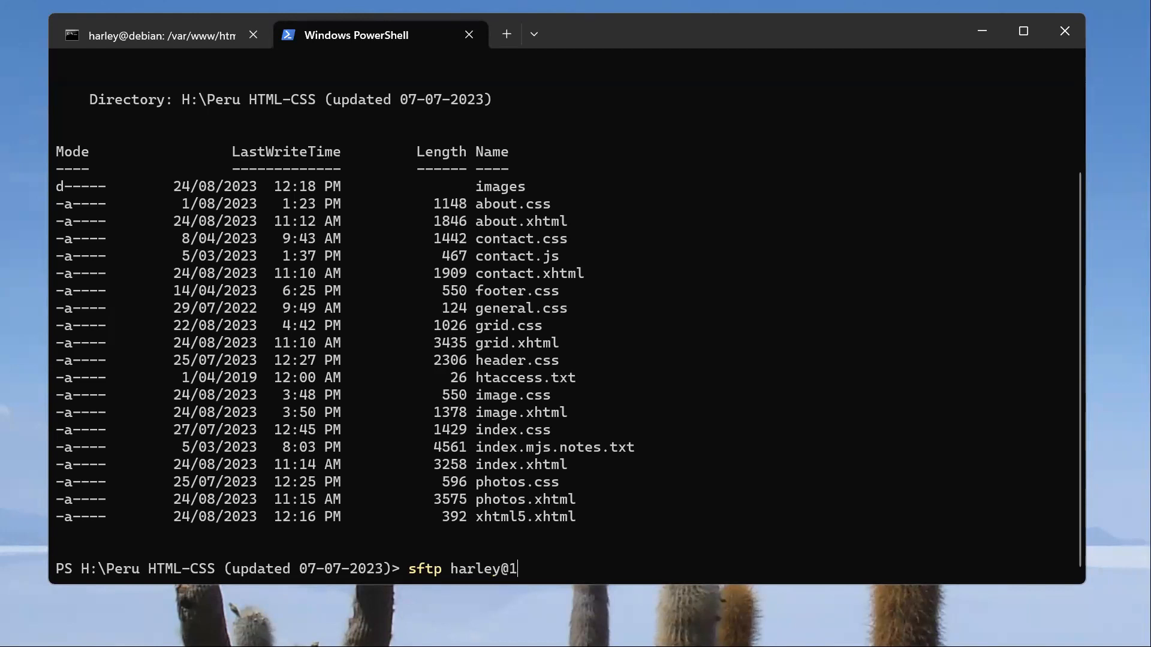
pyautogui.press('BackSpace')
pyautogui.press('BackSpace')
pyautogui.write('2.168.56.111')
pyautogui.press('Return')
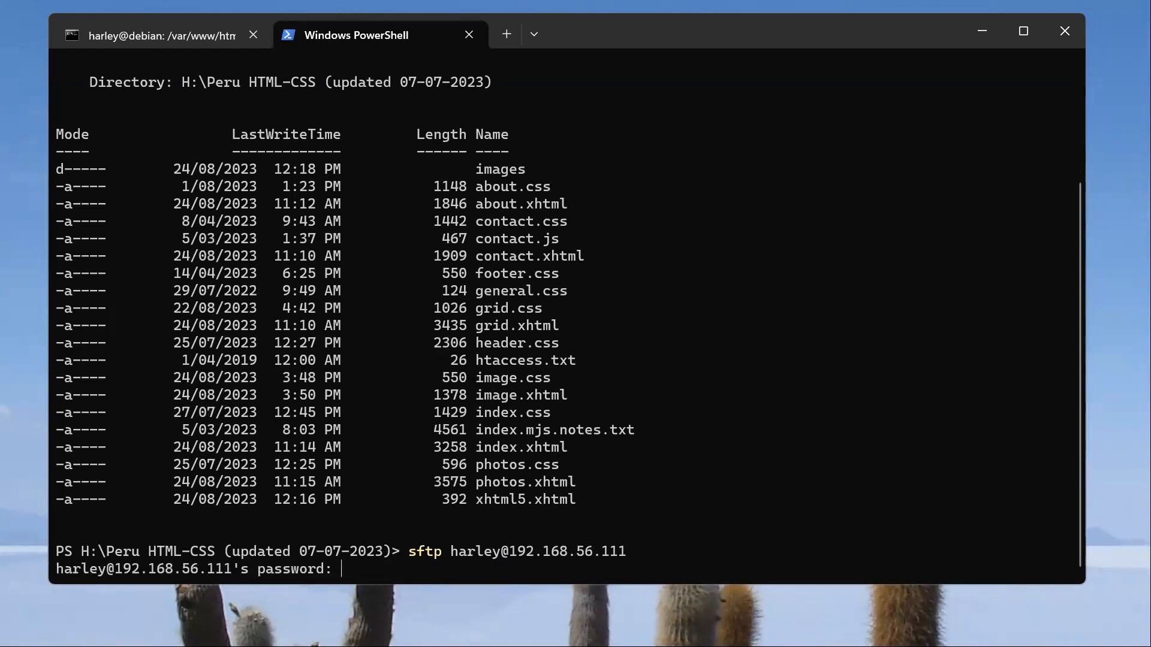
pyautogui.press('Return')
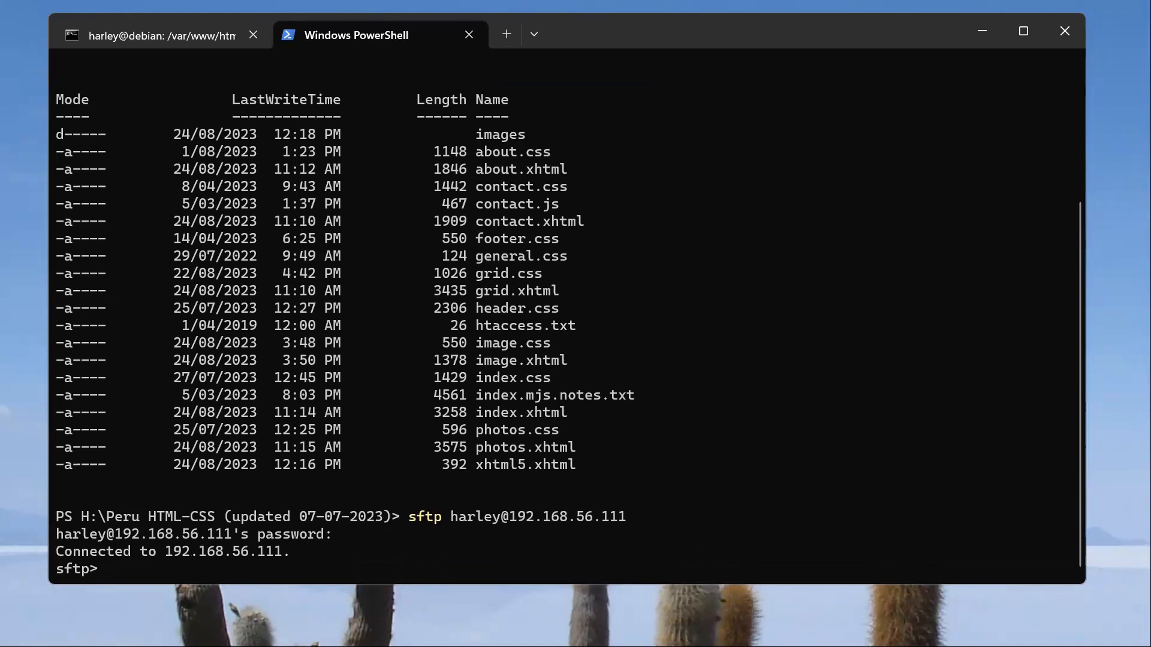
# Step: Change the remote SFTP directory to /var/www/html
pyautogui.write('cd /var/www')
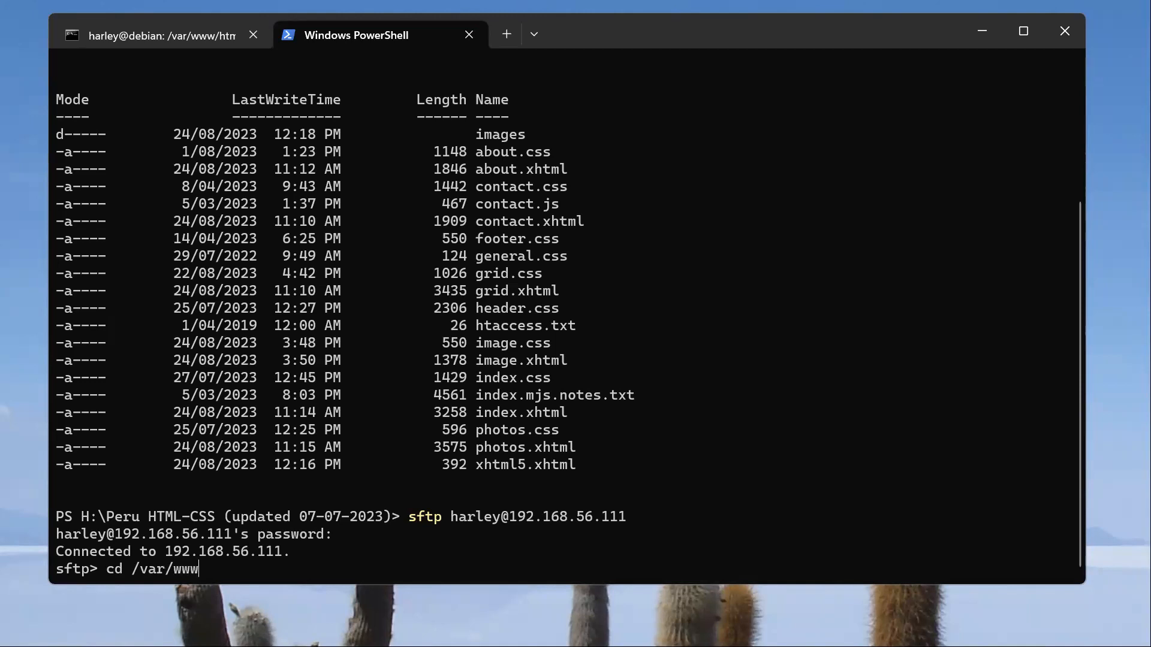
pyautogui.write('/html')
pyautogui.press('Return')
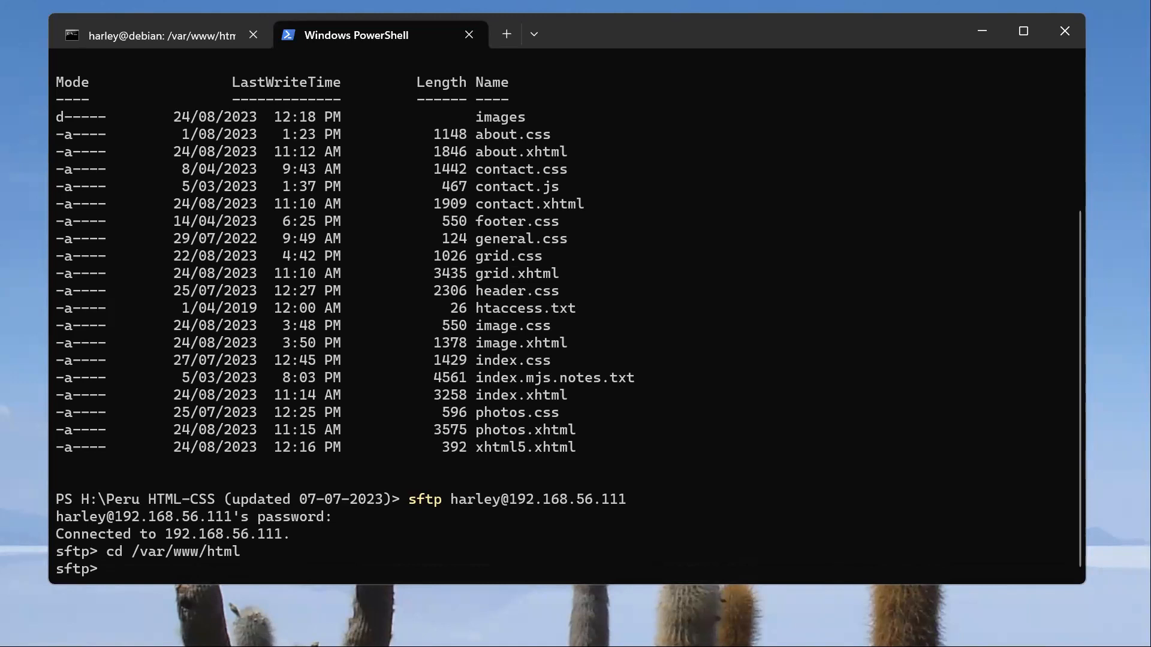
# Step: List the remote web root with ls and upload the whole Peru website folder recursively with put -r
pyautogui.write('ls')
pyautogui.press('Return')
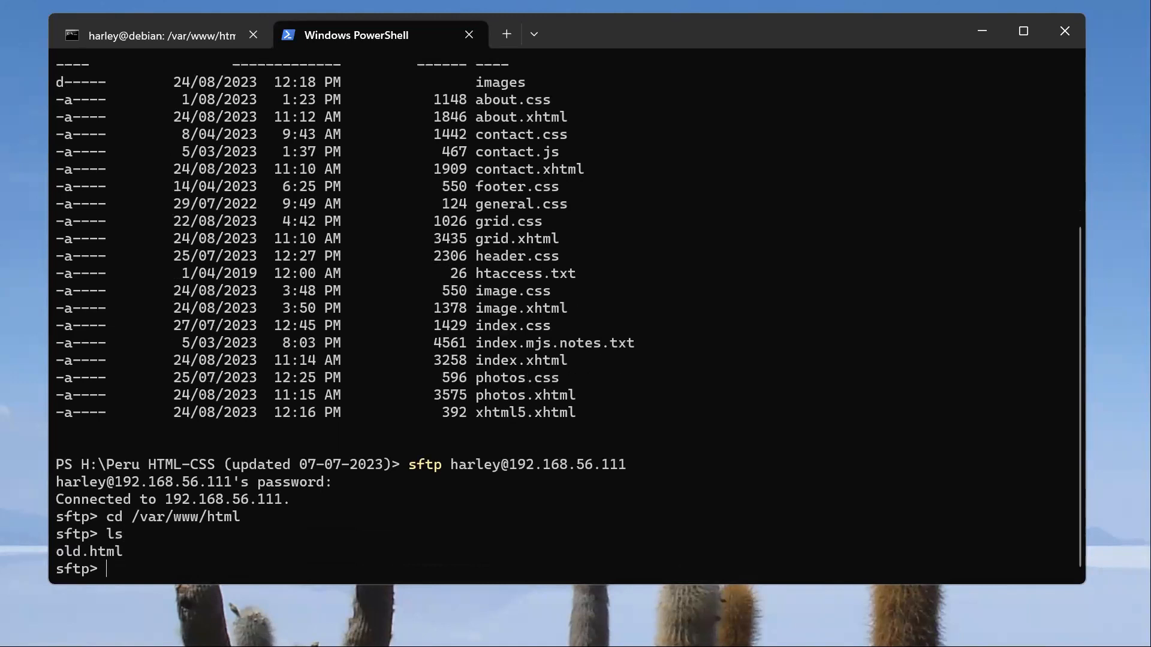
pyautogui.write('put -r .')
pyautogui.press('Return')
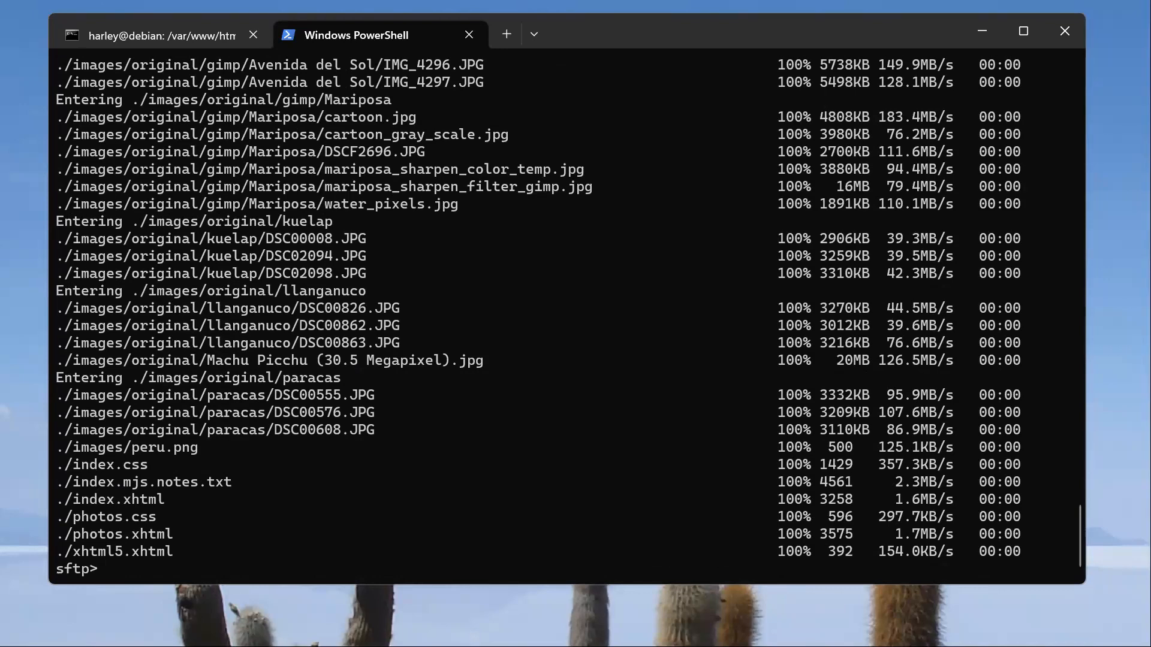
# Step: Switch to the Brave browser and reload 192.168.56.111 to check the uploaded site's home page
pyautogui.click(458, 646)
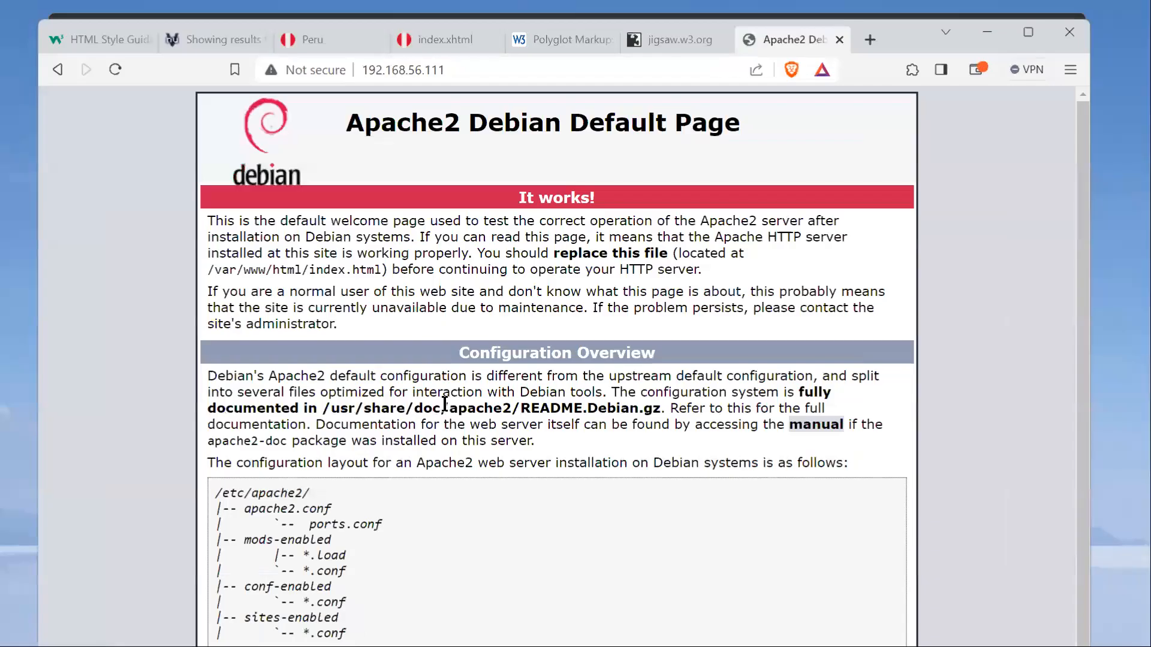
pyautogui.click(117, 70)
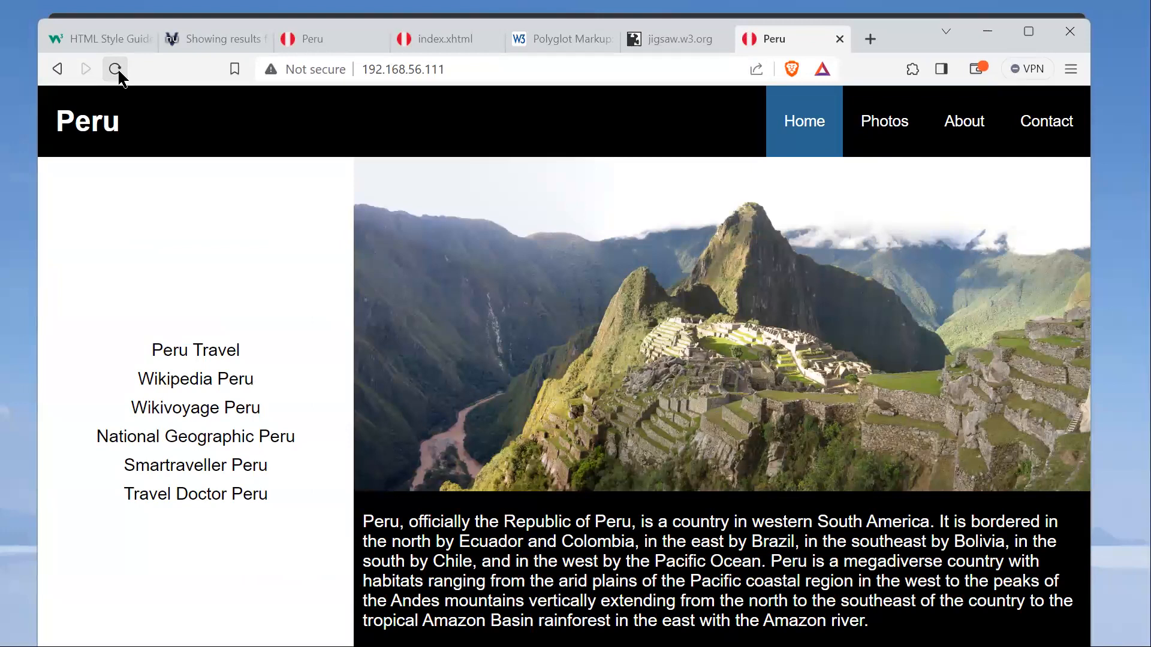
pyautogui.click(488, 66)
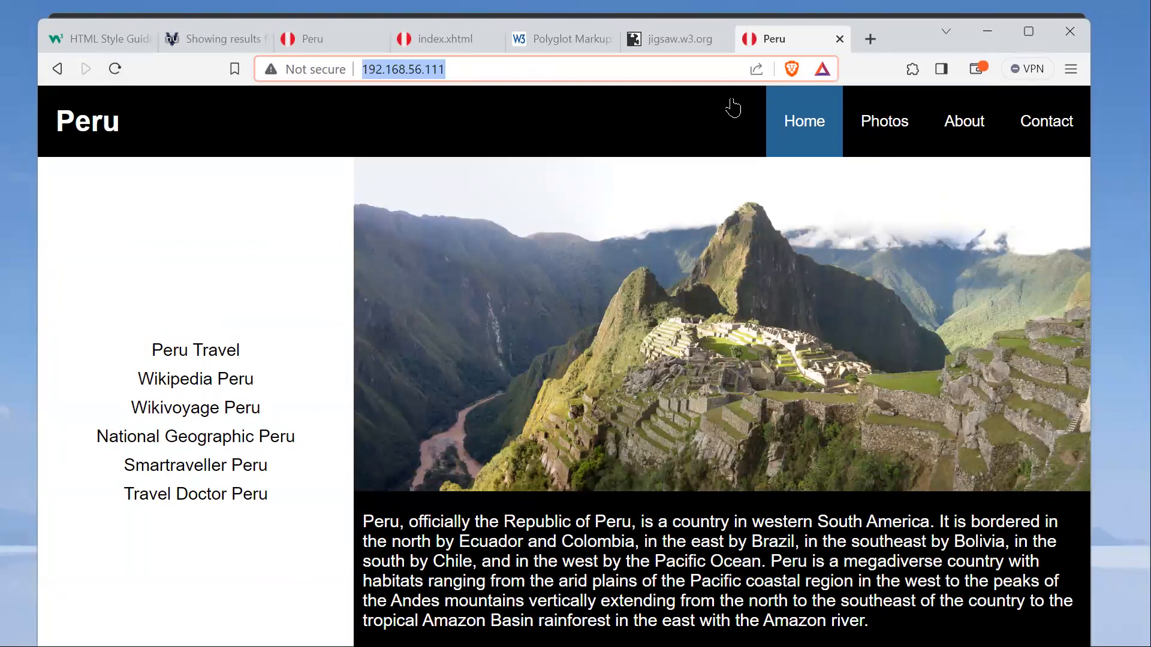
# Step: Open the site's Photos page and change its address to 192.168.56.111/photos.xhtml
pyautogui.click(859, 119)
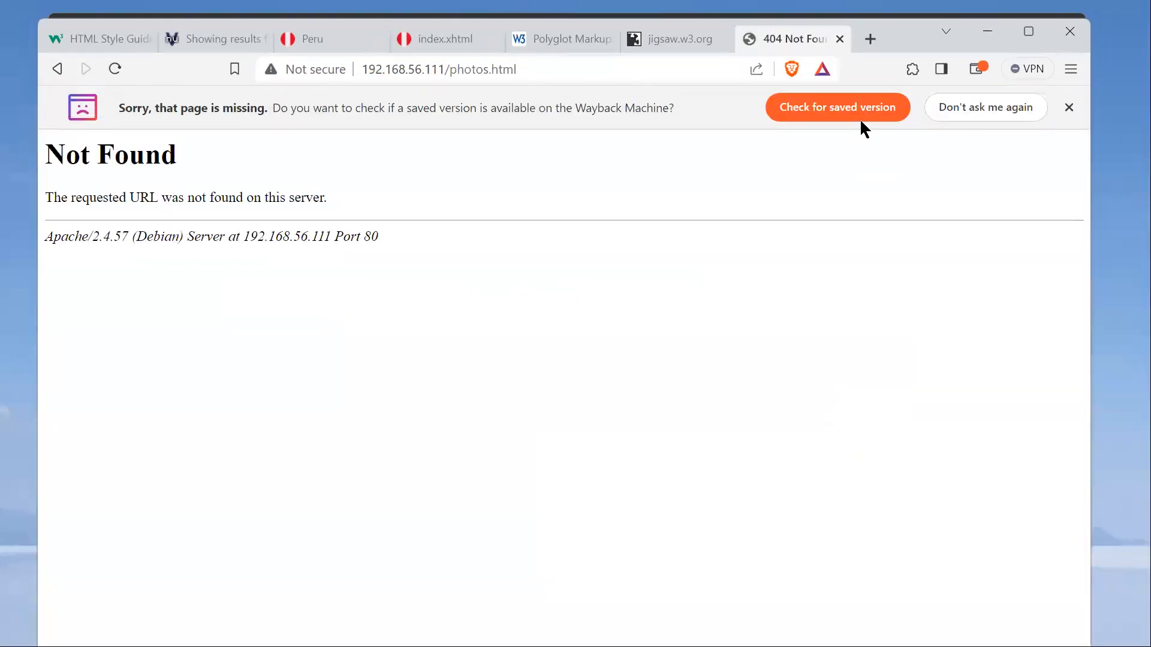
pyautogui.click(502, 70)
pyautogui.click(489, 69)
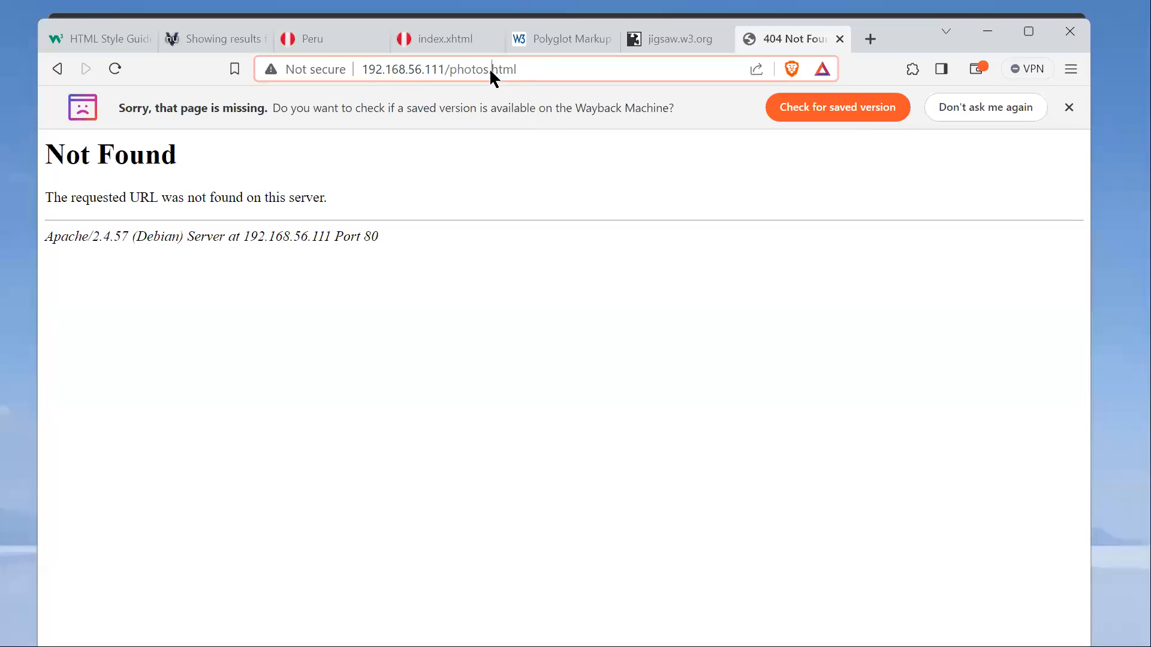
pyautogui.write('x')
pyautogui.press('Return')
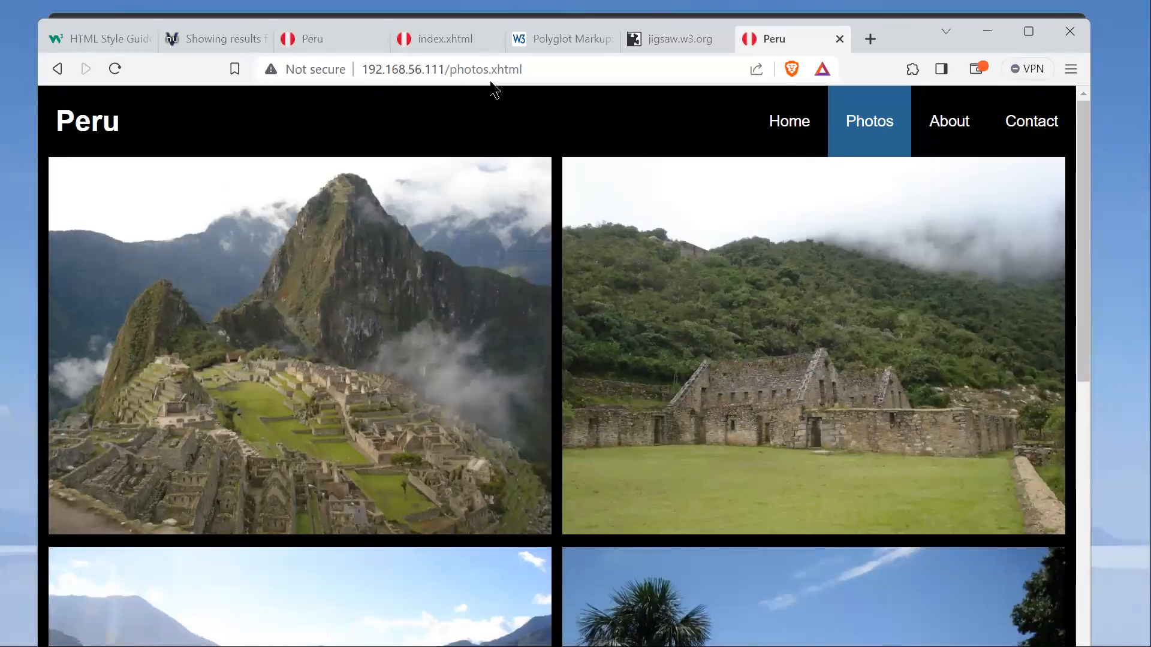
# Step: Minimise the browser and the terminal window
pyautogui.click(987, 34)
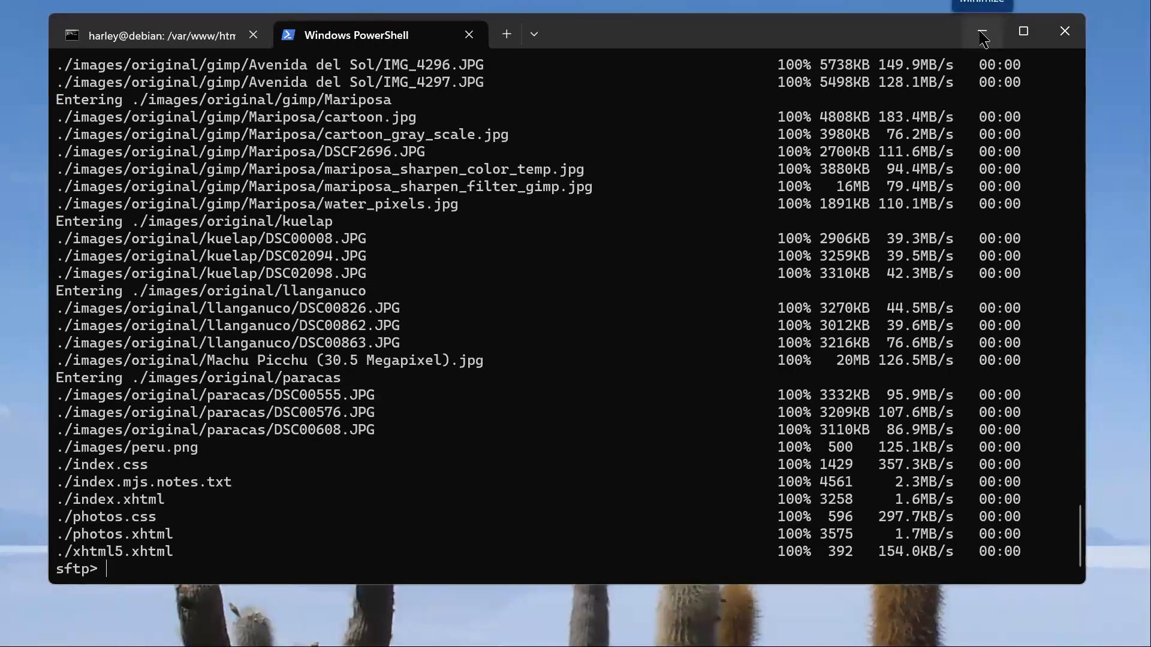
pyautogui.click(983, 36)
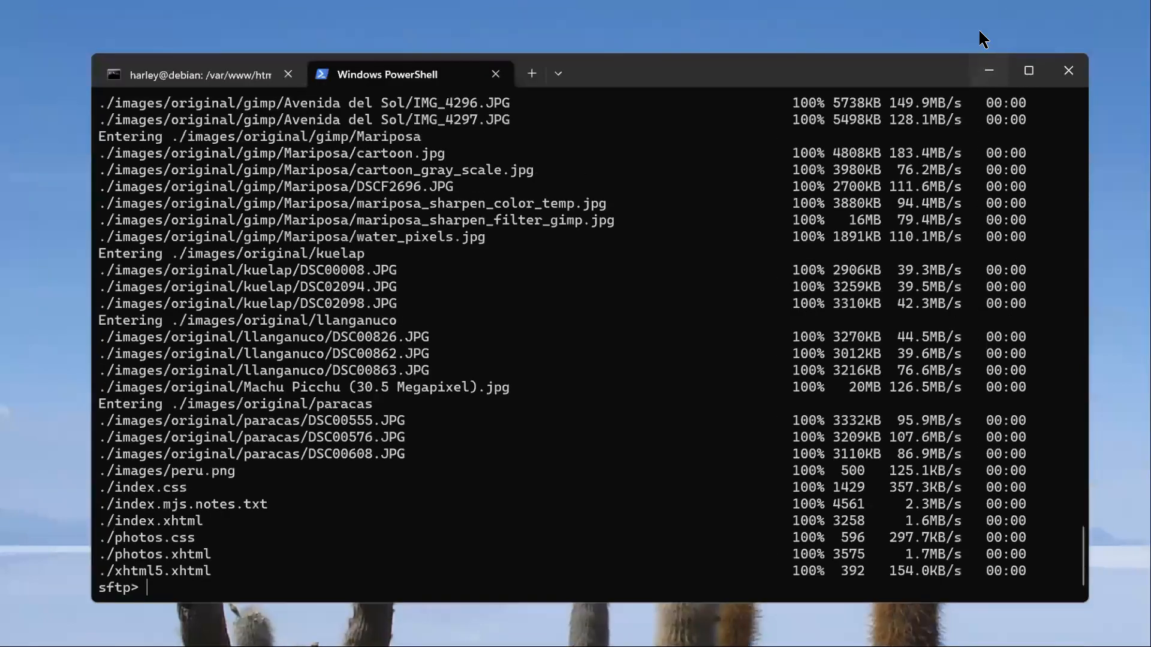